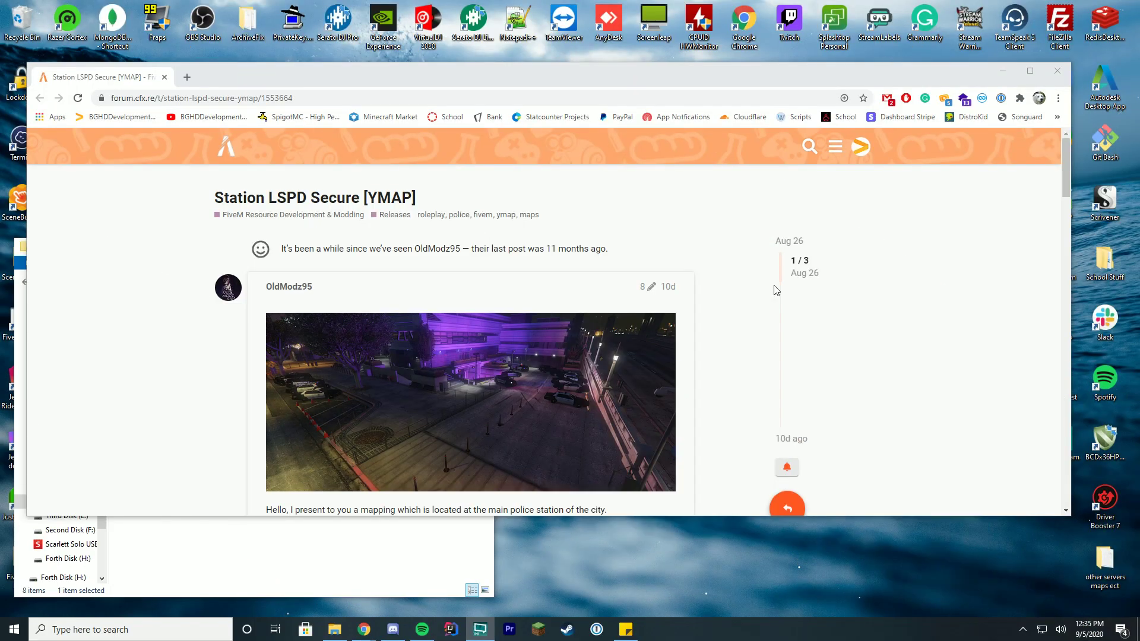
# Step: Look through the Station LSPD Secure [YMAP] forum post and its preview screenshots
pyautogui.scroll(-2, 777, 344)
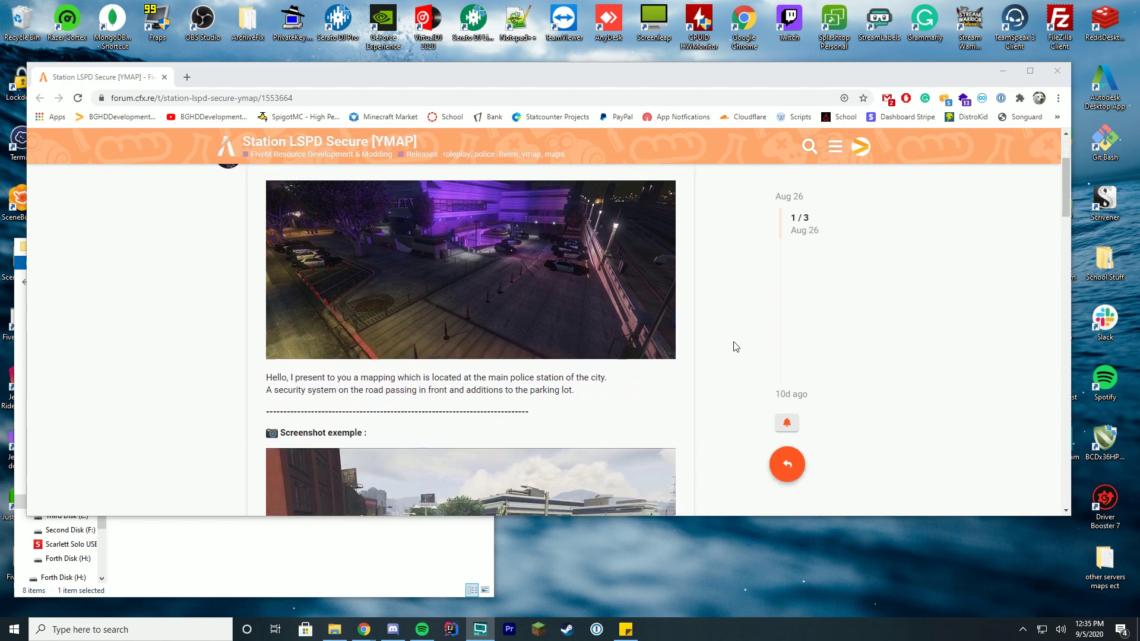
pyautogui.scroll(-3, 736, 348)
pyautogui.scroll(-8, 735, 345)
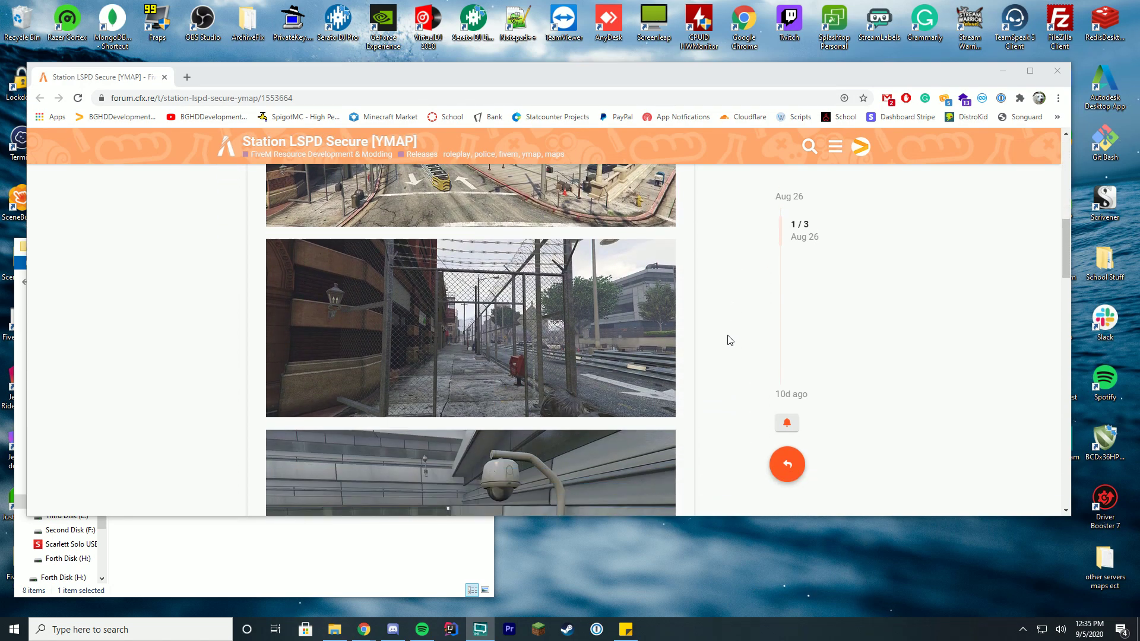
pyautogui.scroll(-6, 721, 326)
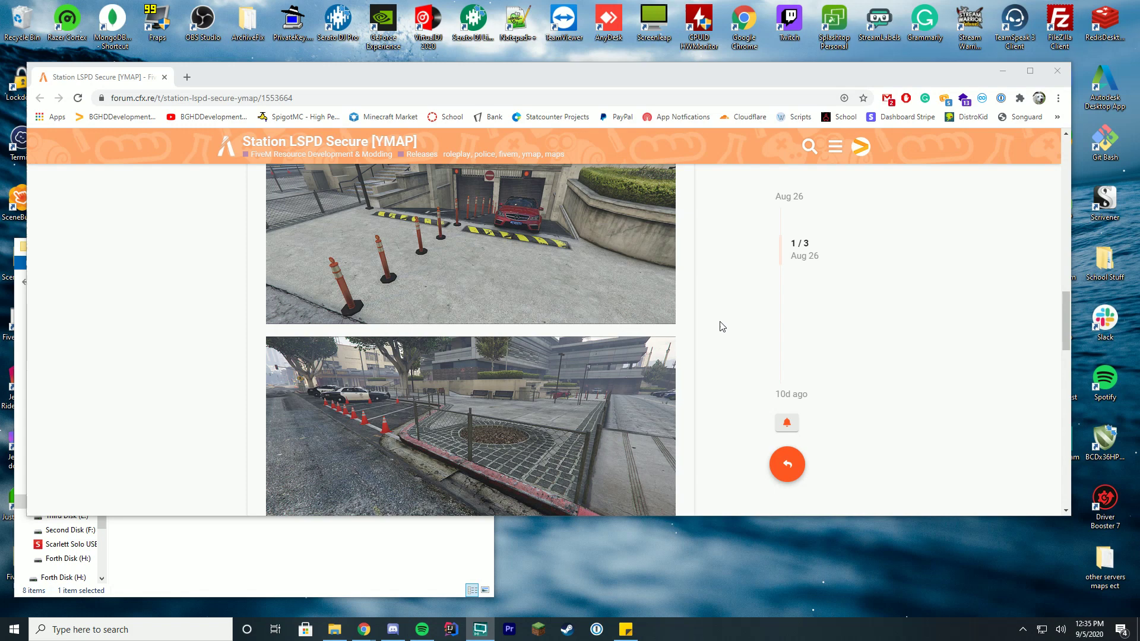
pyautogui.scroll(15, 735, 396)
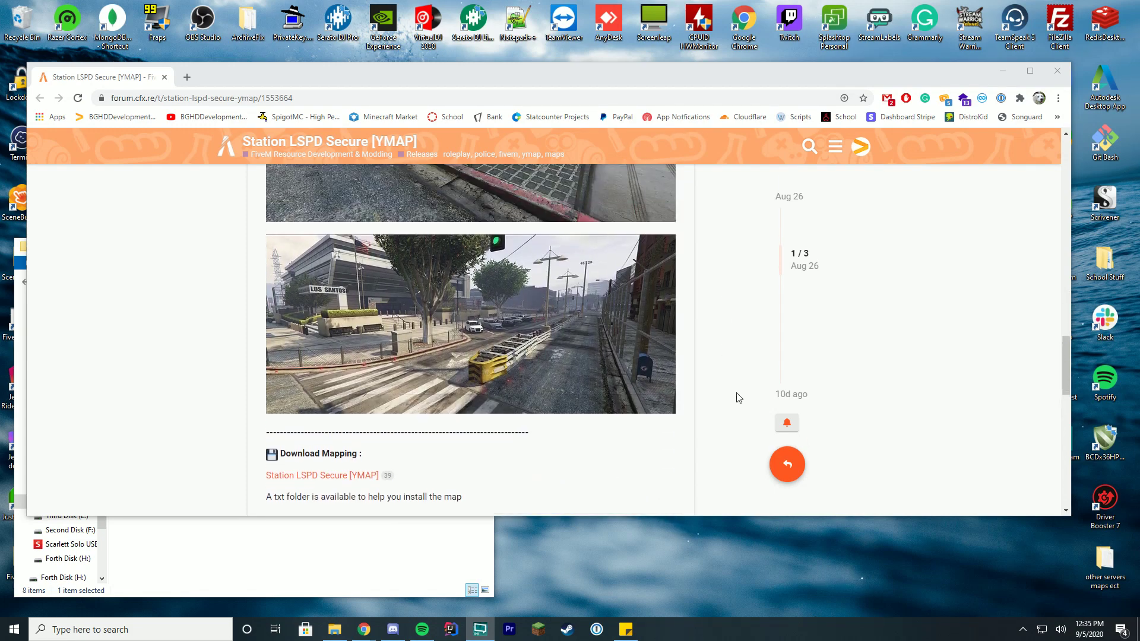
pyautogui.scroll(5, 734, 445)
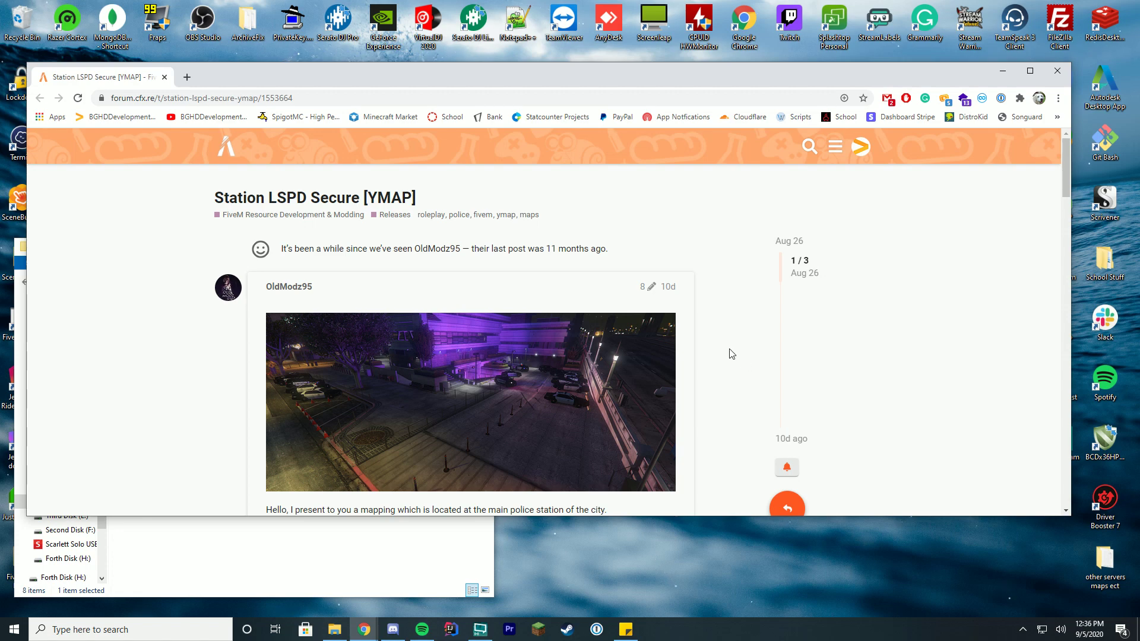
# Step: Follow the post's Station LSPD Secure [YMAP] download link and download the map archive from GTA5-Mods
pyautogui.scroll(-12, 730, 354)
pyautogui.scroll(-15, 728, 343)
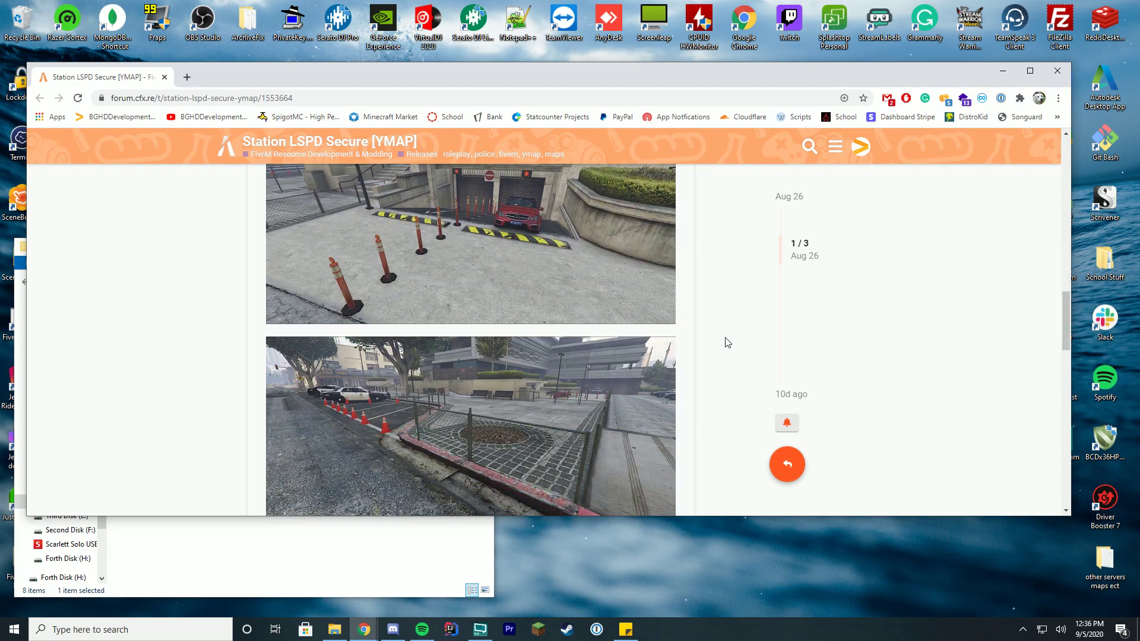
pyautogui.click(343, 296)
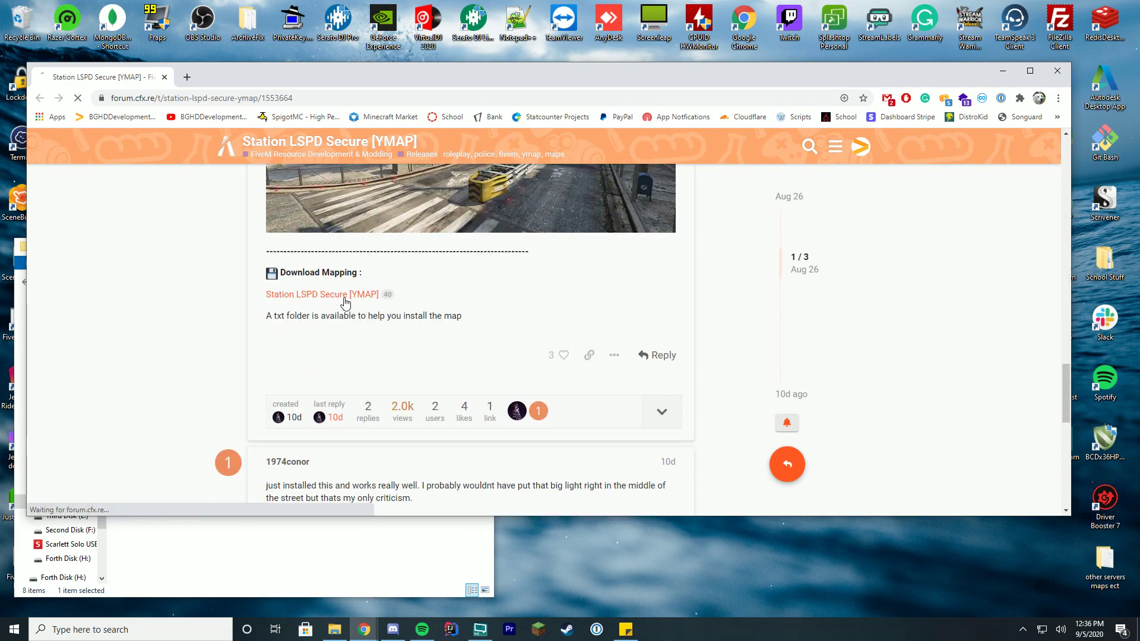
pyautogui.scroll(-2, 392, 351)
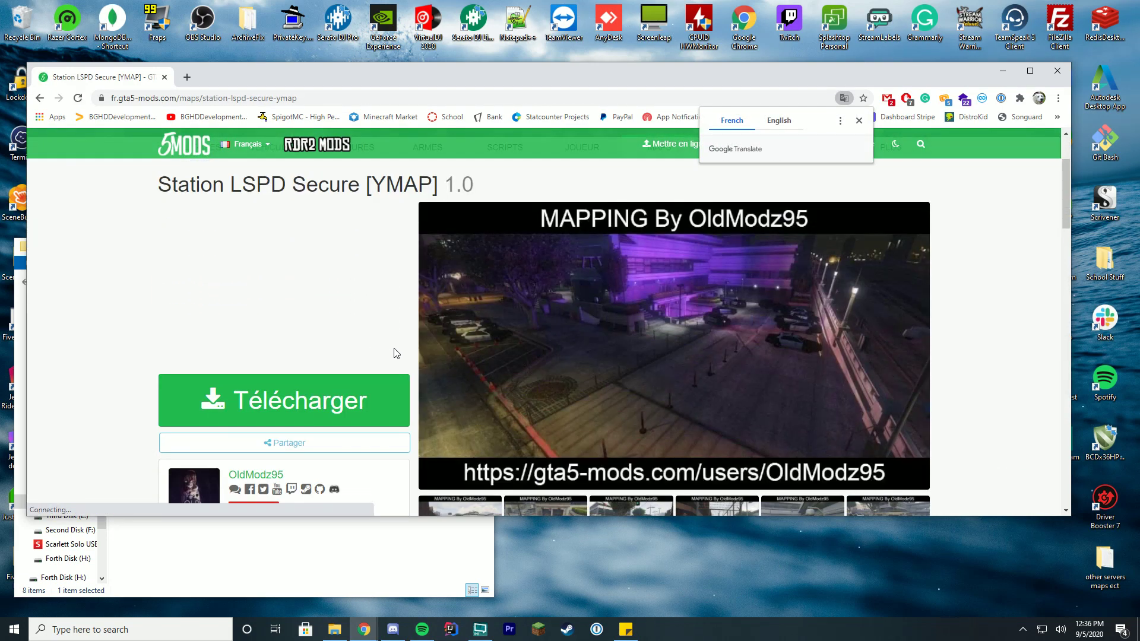
pyautogui.click(365, 391)
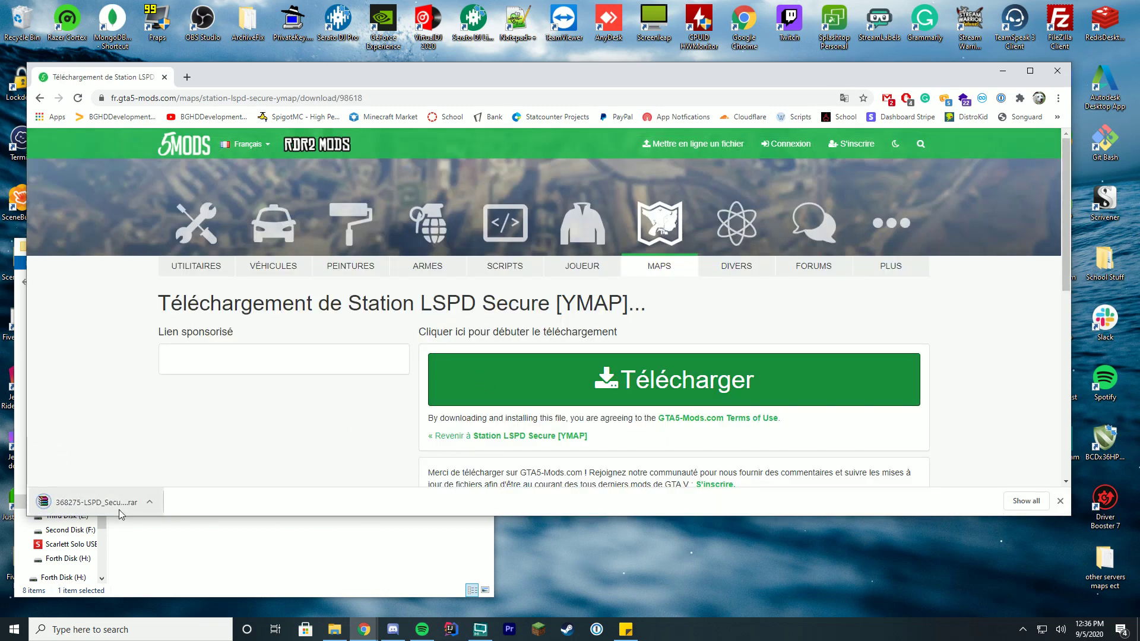
# Step: Open the downloaded LSPD_Secure archive, go into its LSPD_Secure folder and check the contents of the stream subfolder
pyautogui.click(119, 509)
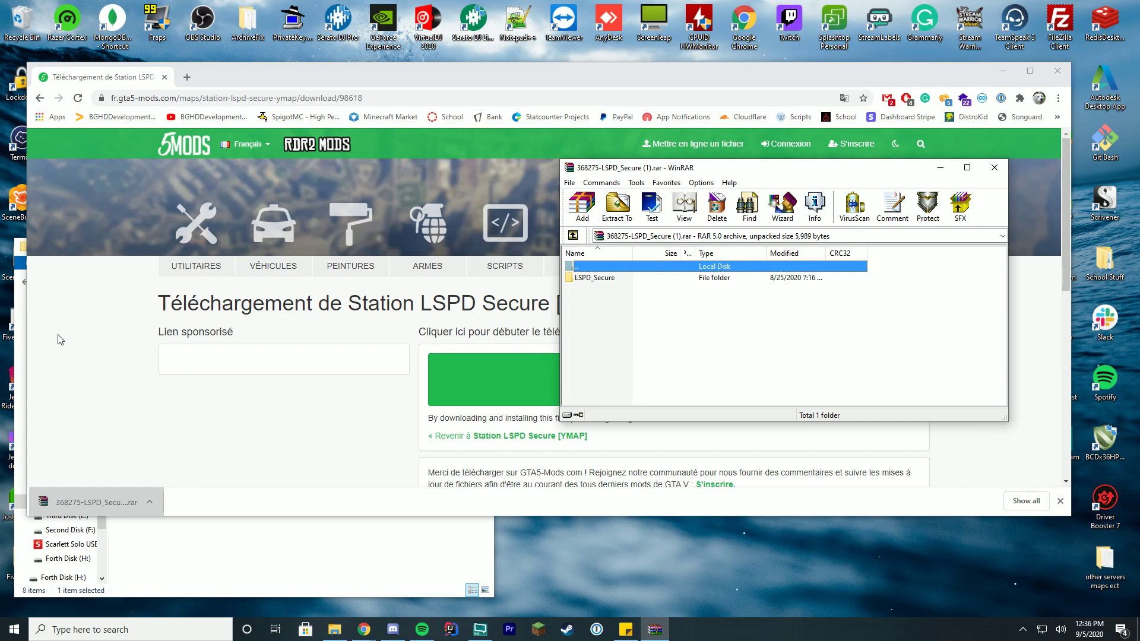
pyautogui.doubleClick(618, 279)
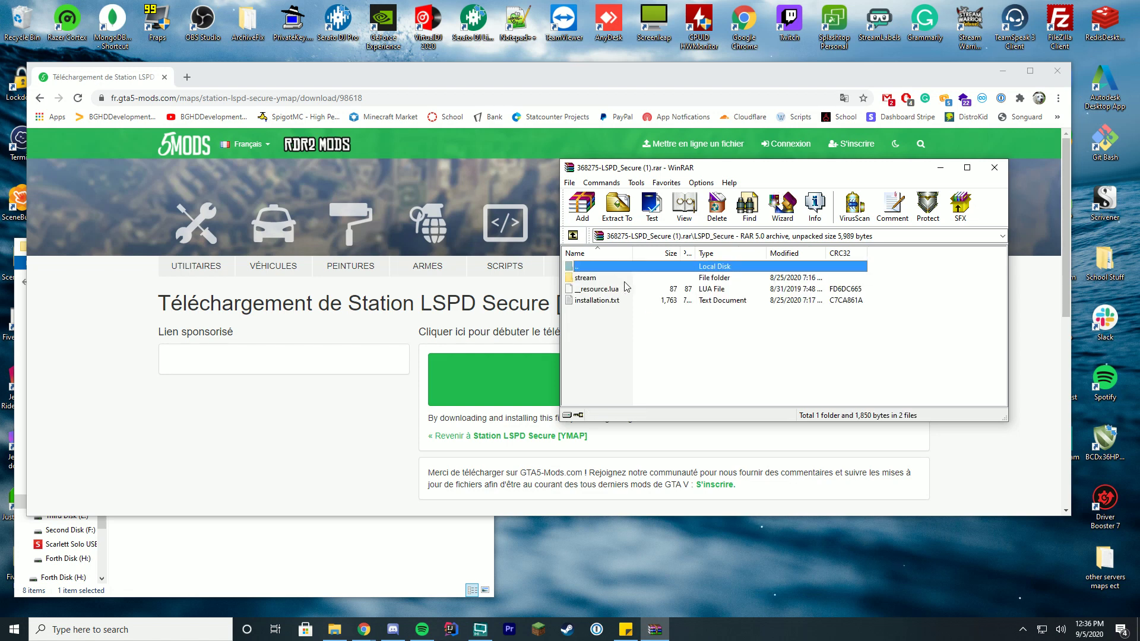
pyautogui.click(588, 289)
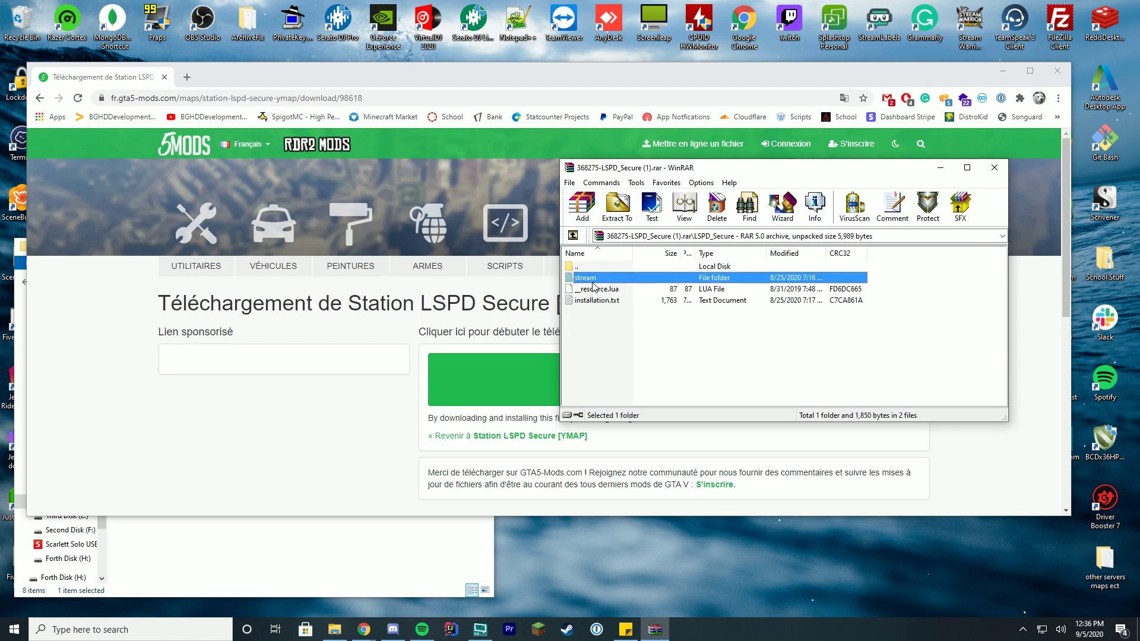
pyautogui.doubleClick(586, 278)
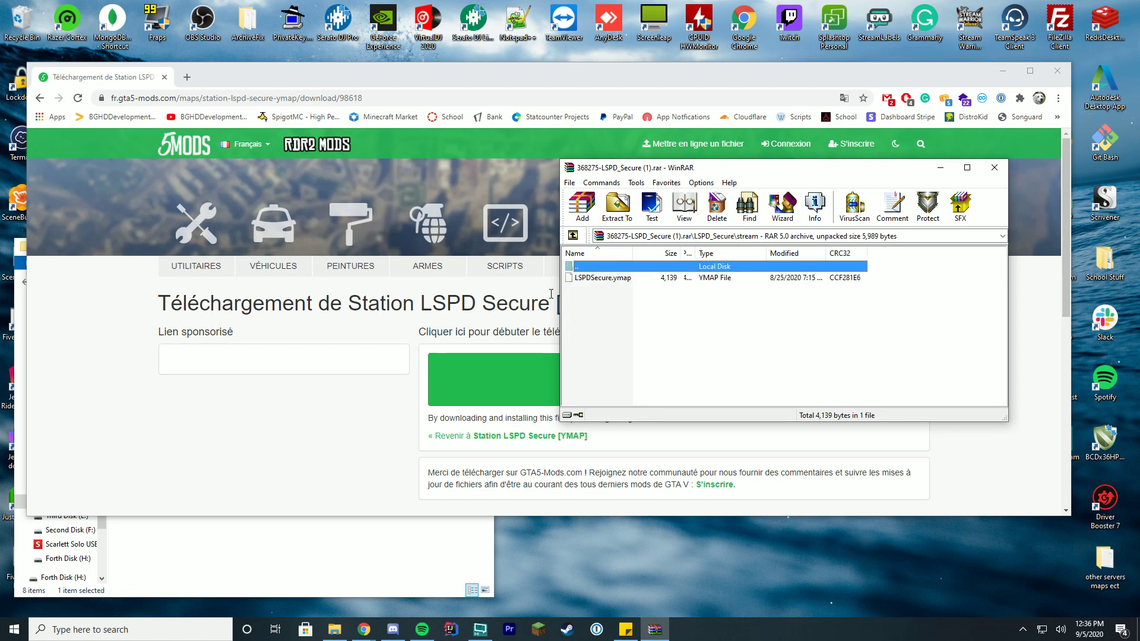
pyautogui.doubleClick(630, 268)
pyautogui.doubleClick(615, 279)
pyautogui.doubleClick(630, 268)
# Step: Create a folder named maps inside the resources folder of the FiveM server-data directory
pyautogui.click(323, 552)
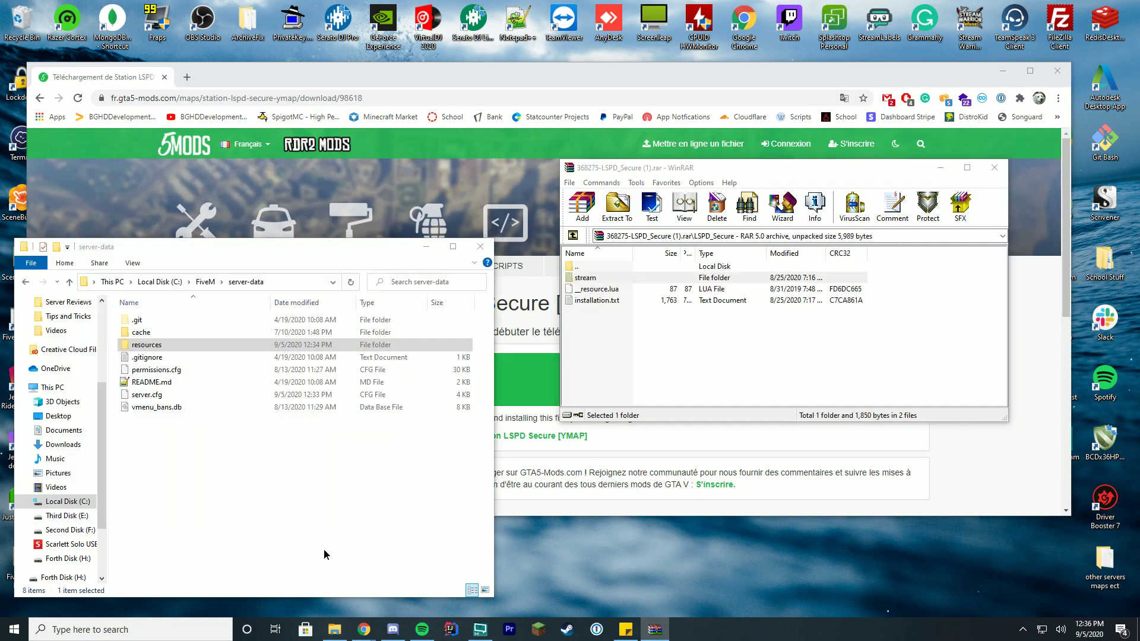
pyautogui.moveTo(247, 254); pyautogui.dragTo(262, 176)
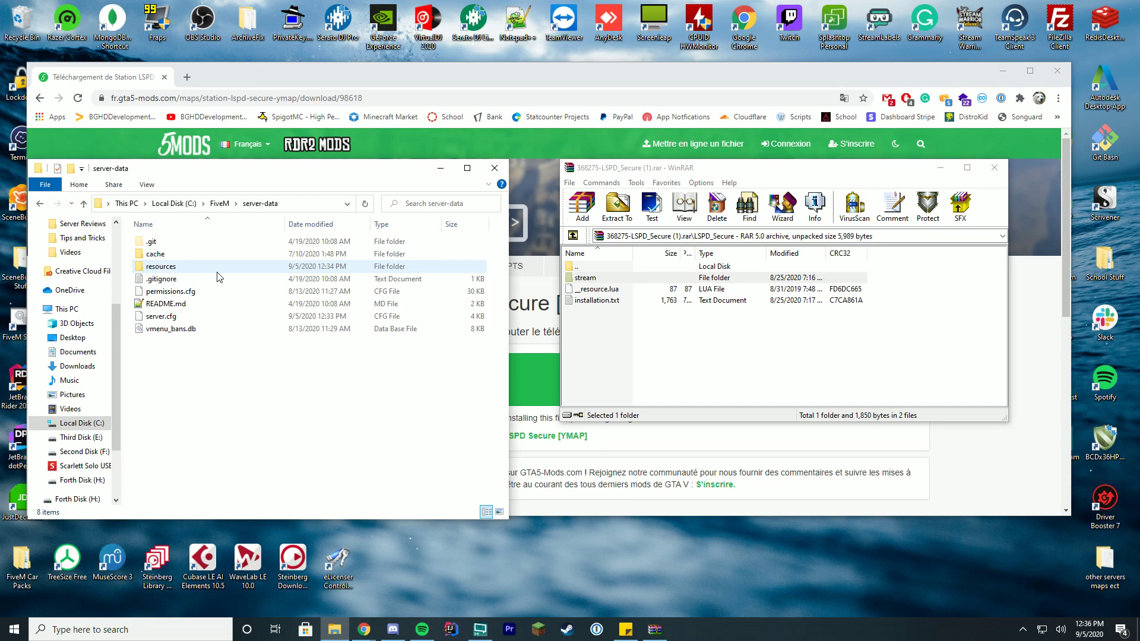
pyautogui.doubleClick(157, 268)
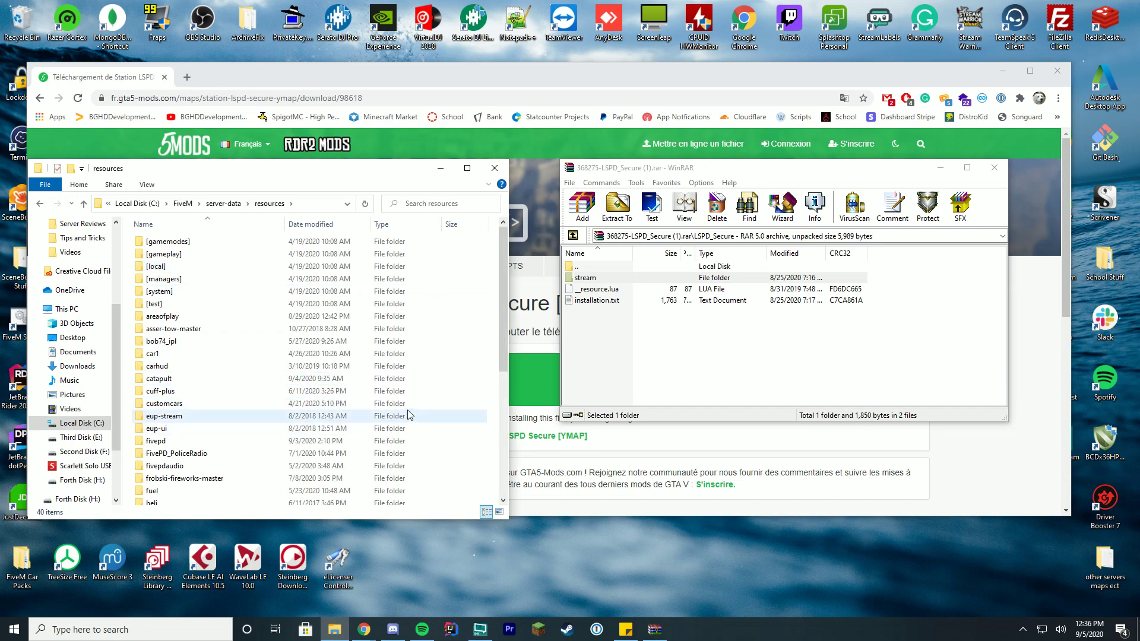
pyautogui.rightClick(490, 313)
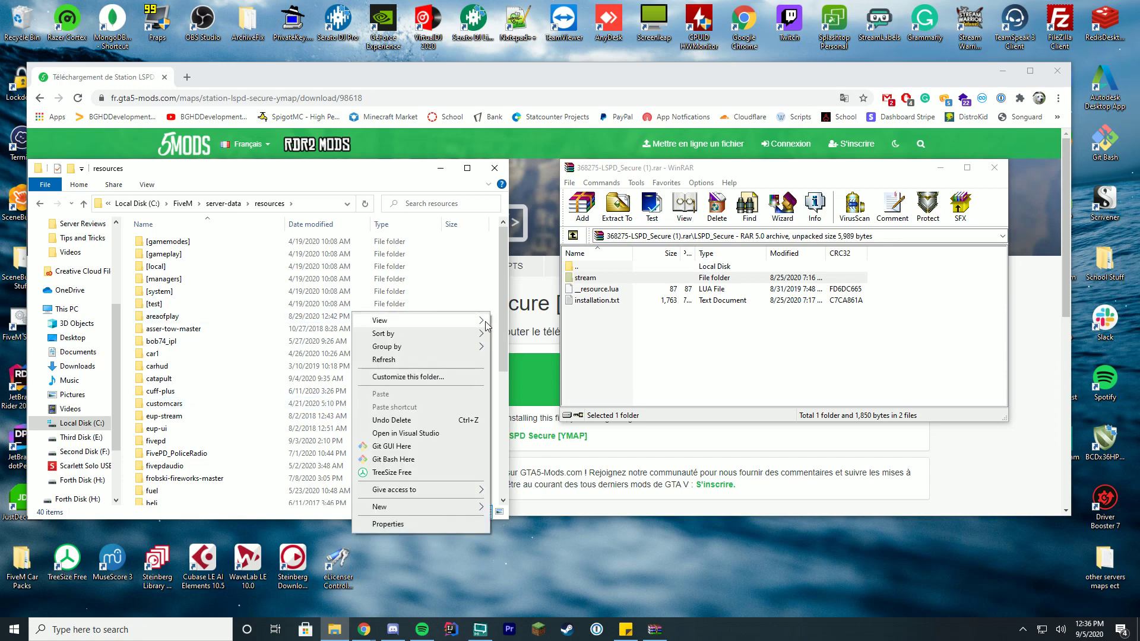
pyautogui.moveTo(419, 511)
pyautogui.click(522, 512)
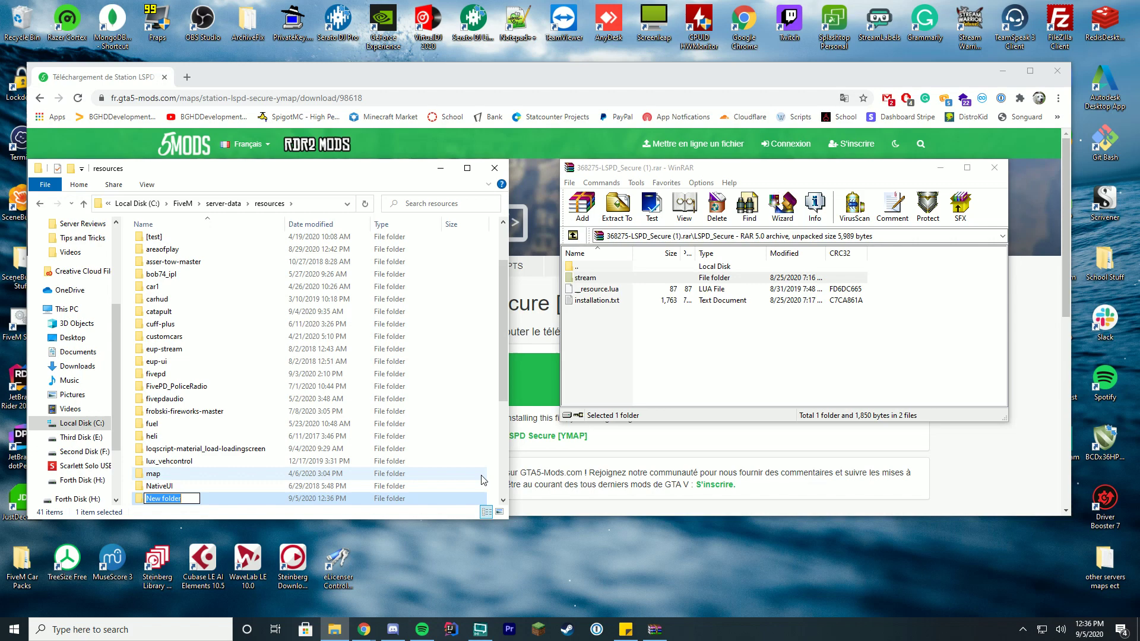
pyautogui.write('maps')
pyautogui.press('Return')
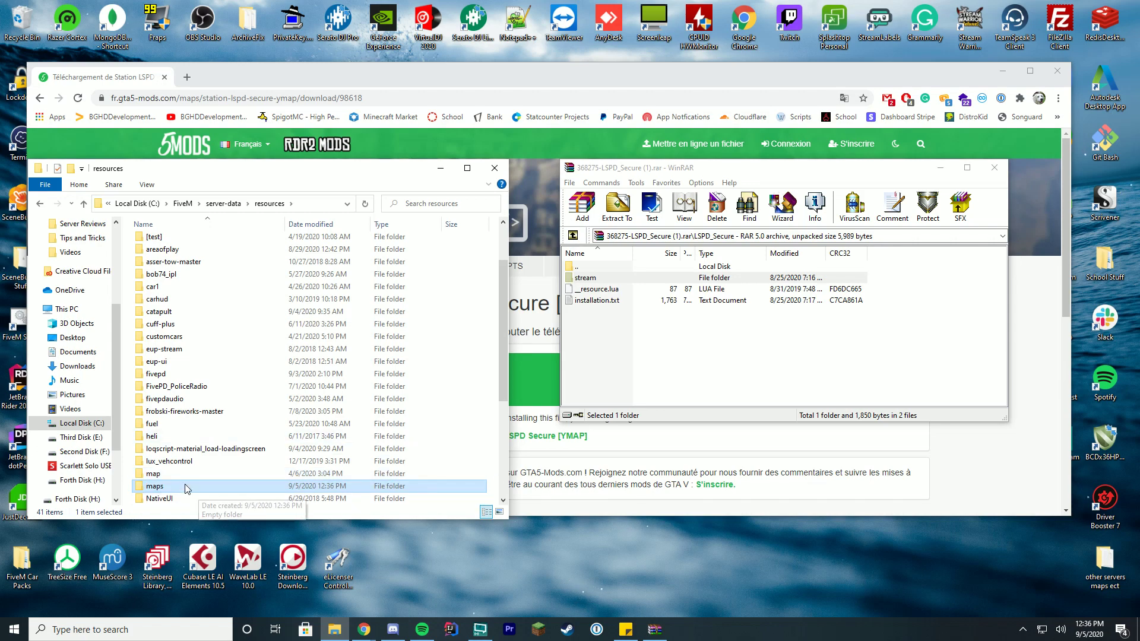
# Step: Extract the stream folder and __resource.lua from the archive into the new maps folder
pyautogui.doubleClick(187, 475)
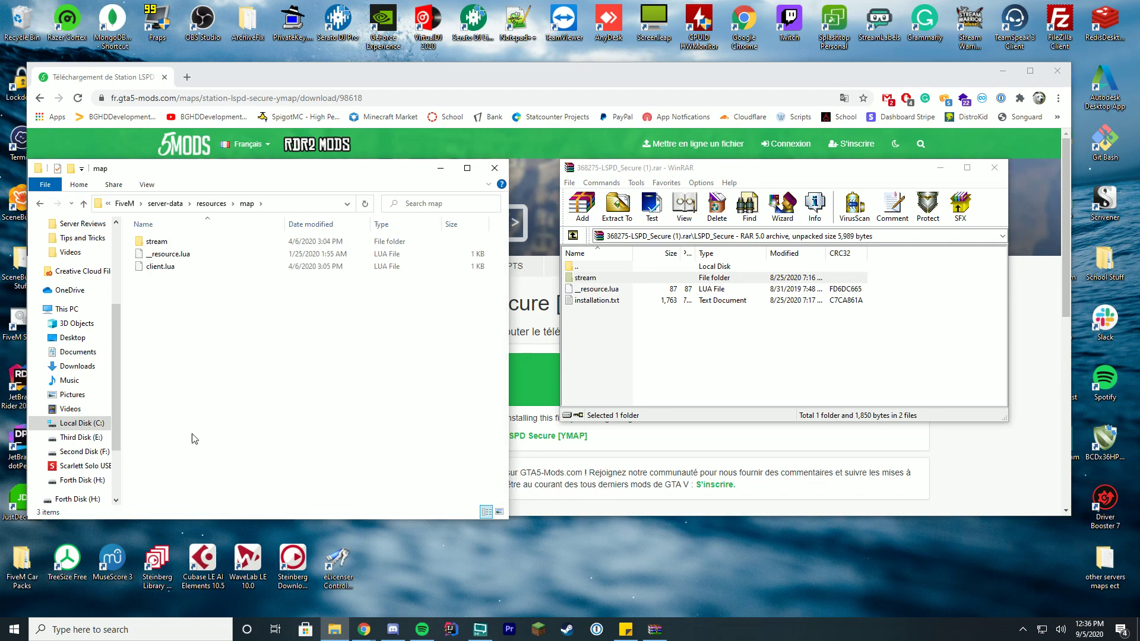
pyautogui.click(212, 203)
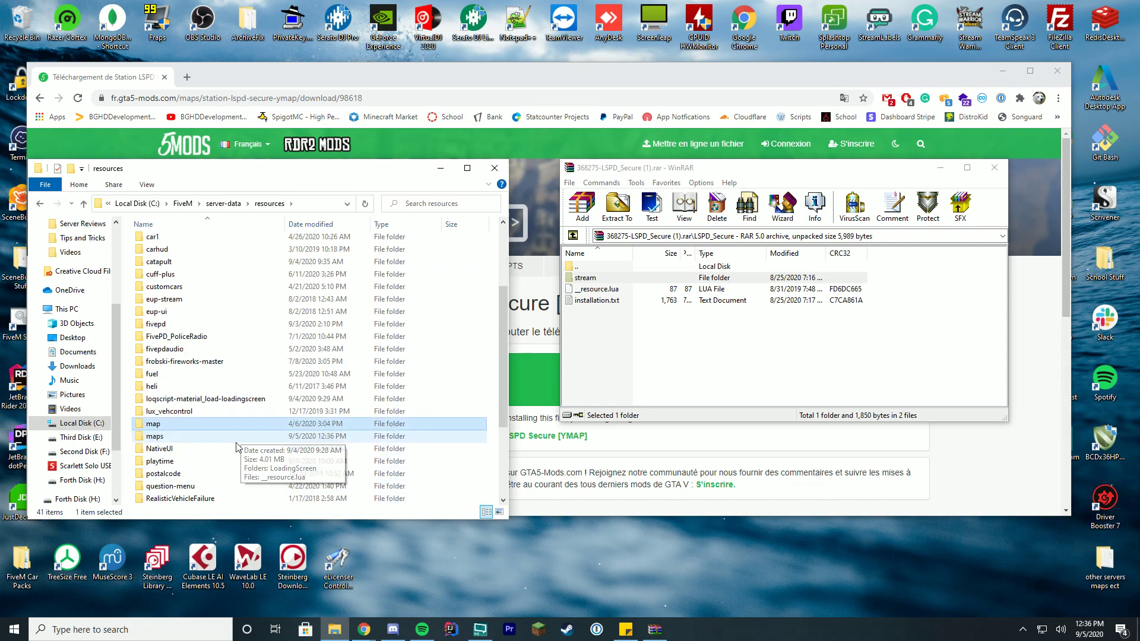
pyautogui.doubleClick(179, 436)
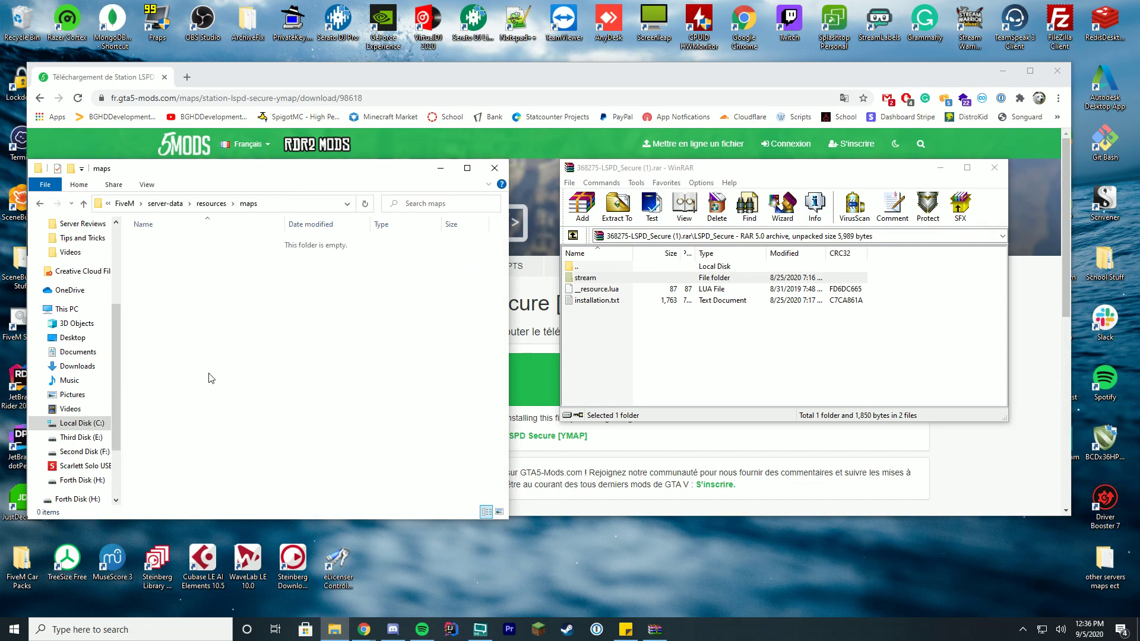
pyautogui.click(609, 348)
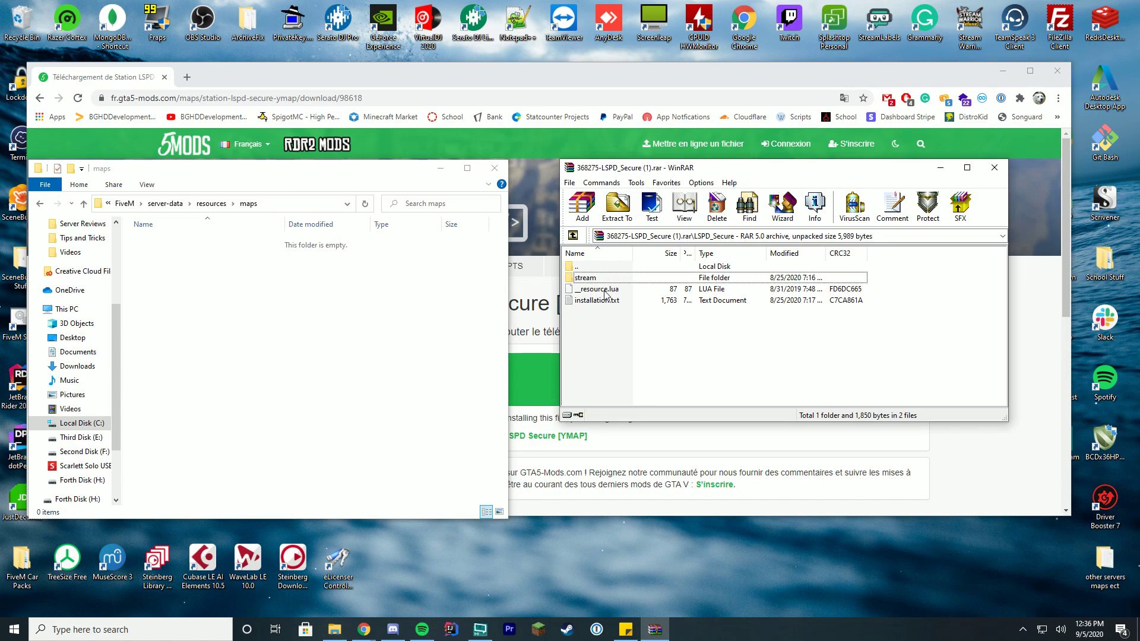
pyautogui.click(617, 289)
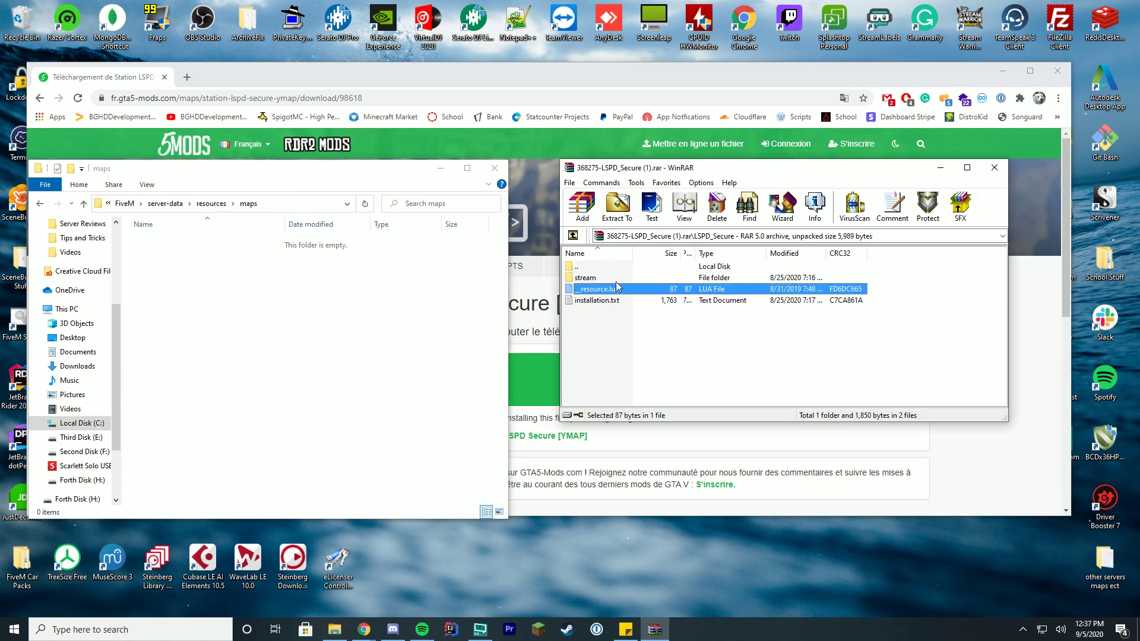
pyautogui.keyDown('shift'); pyautogui.click(594, 284); pyautogui.keyUp('shift')
pyautogui.moveTo(275, 284); pyautogui.dragTo(276, 285)
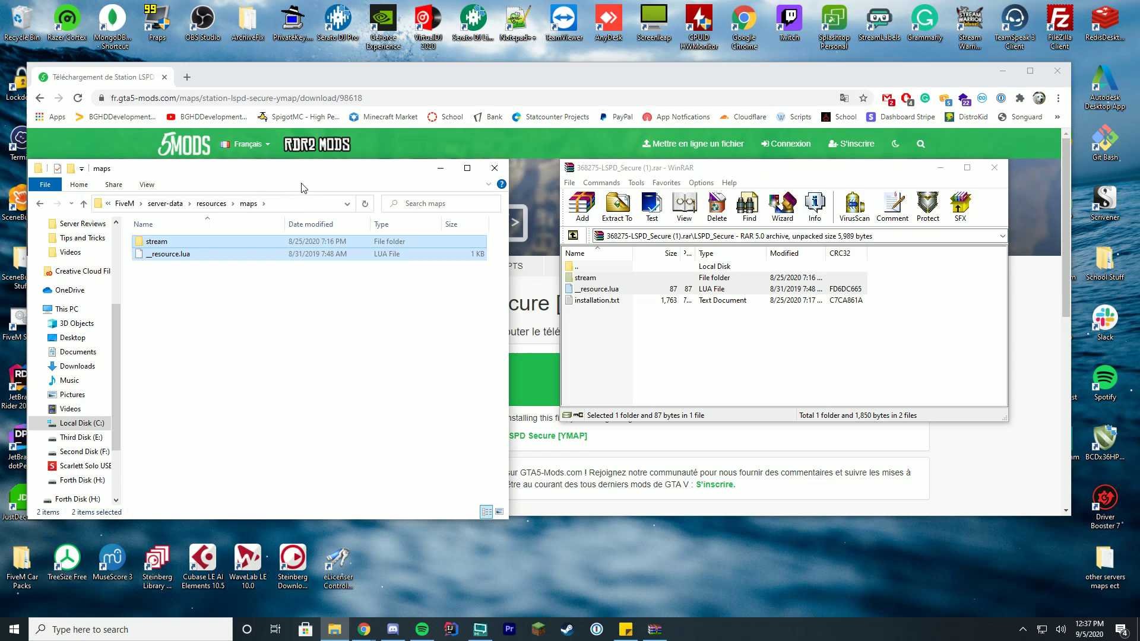
# Step: Open the extracted __resource.lua in Notepad++, examine the this_is_a_map line, and close the editor
pyautogui.moveTo(302, 176); pyautogui.dragTo(442, 179)
pyautogui.rightClick(305, 258)
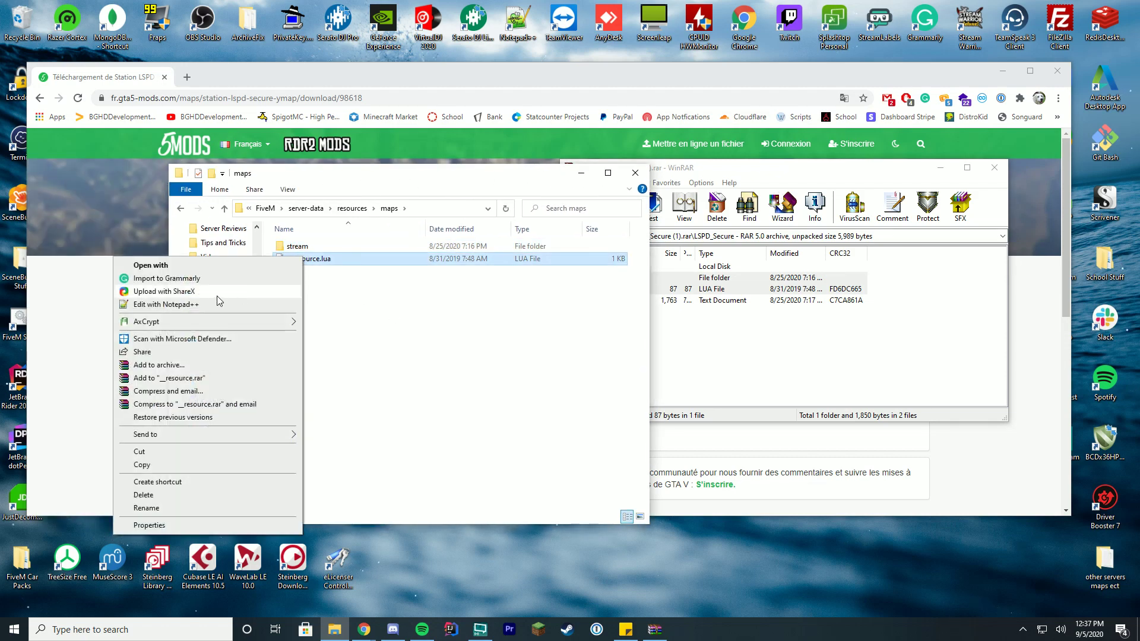
pyautogui.click(220, 301)
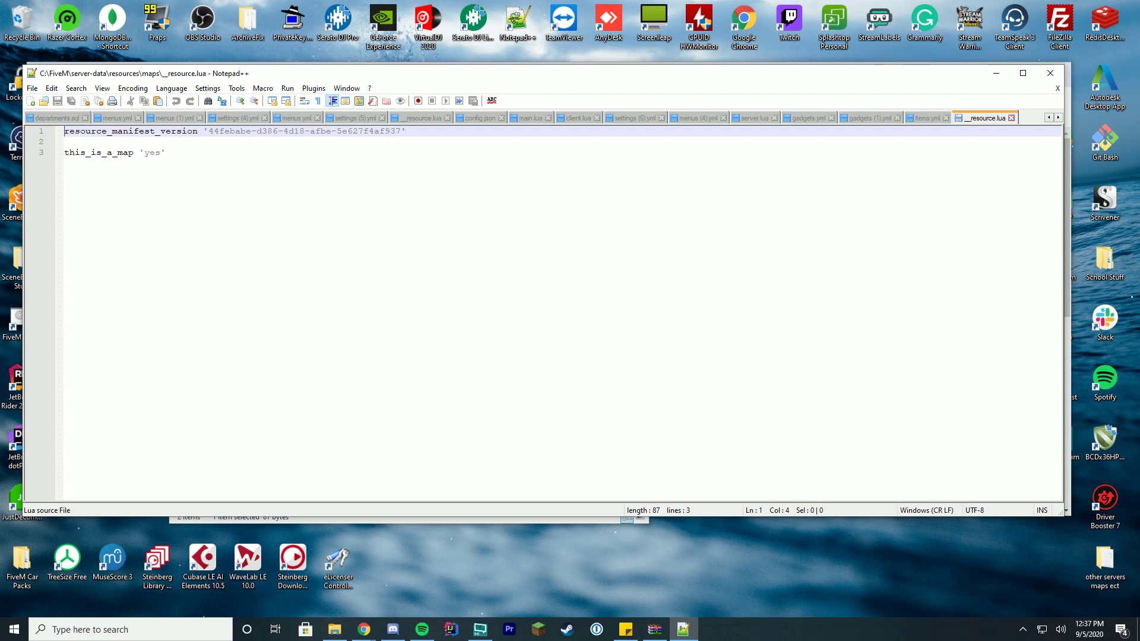
pyautogui.moveTo(78, 131); pyautogui.dragTo(64, 152)
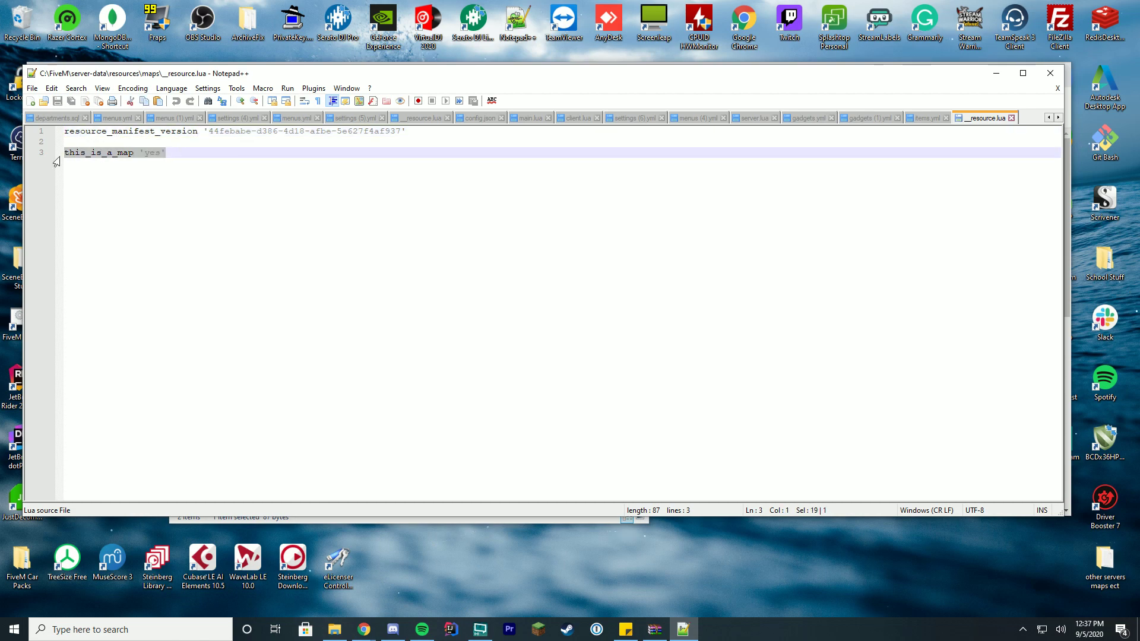
pyautogui.click(171, 152)
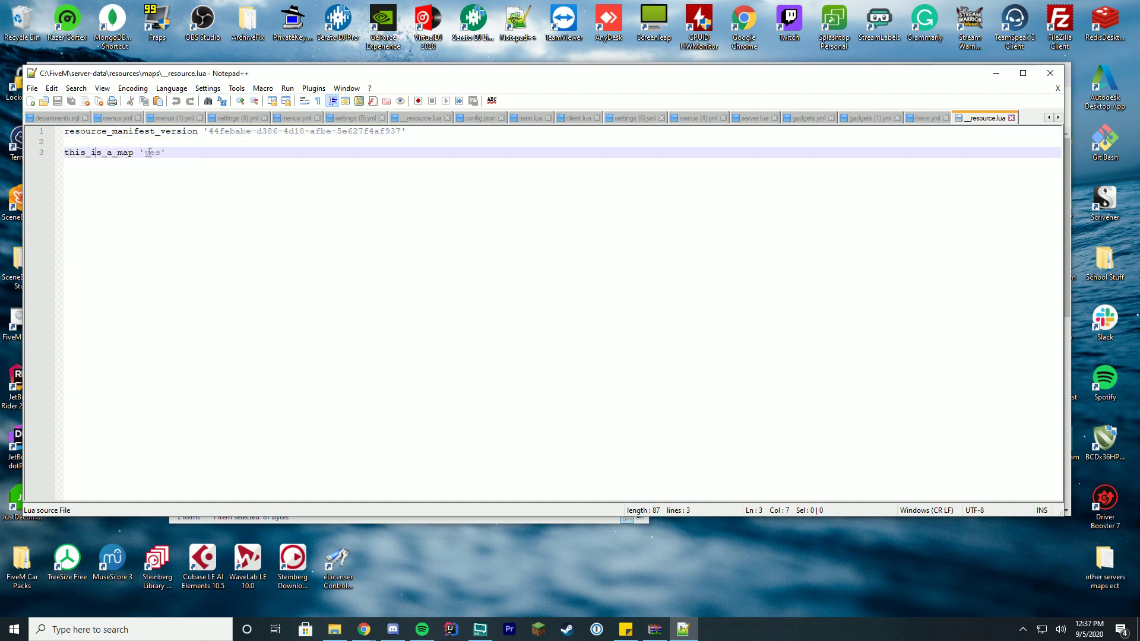
pyautogui.click(1051, 73)
# Step: Review the maps resource folder and the contents of its stream subfolder, and close the downloaded archive
pyautogui.moveTo(406, 179); pyautogui.dragTo(290, 210)
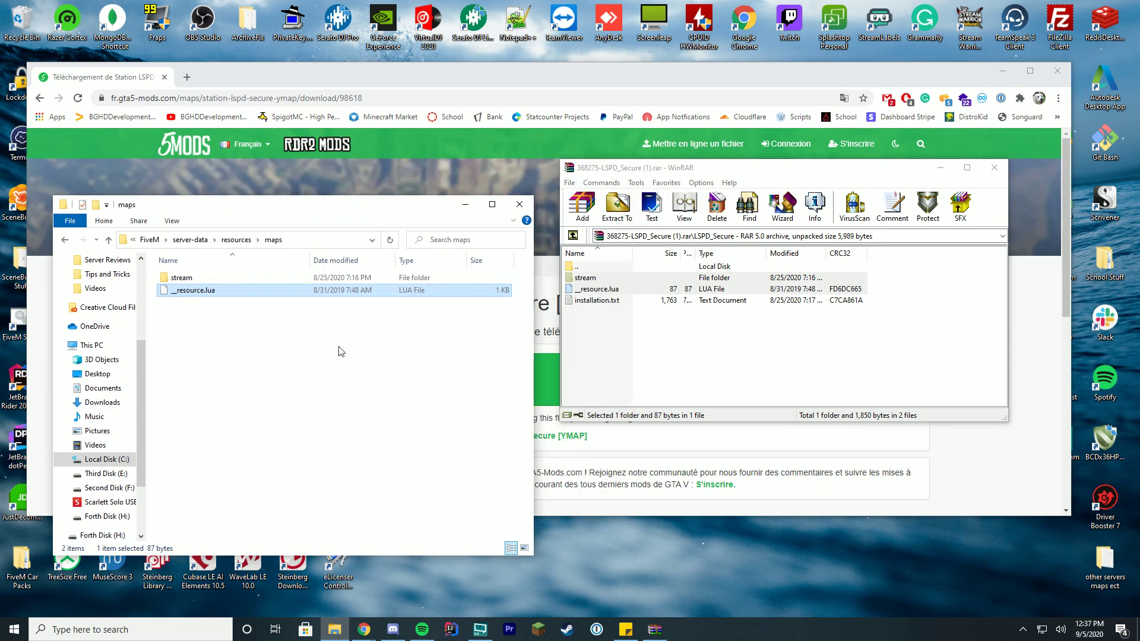
pyautogui.doubleClick(204, 279)
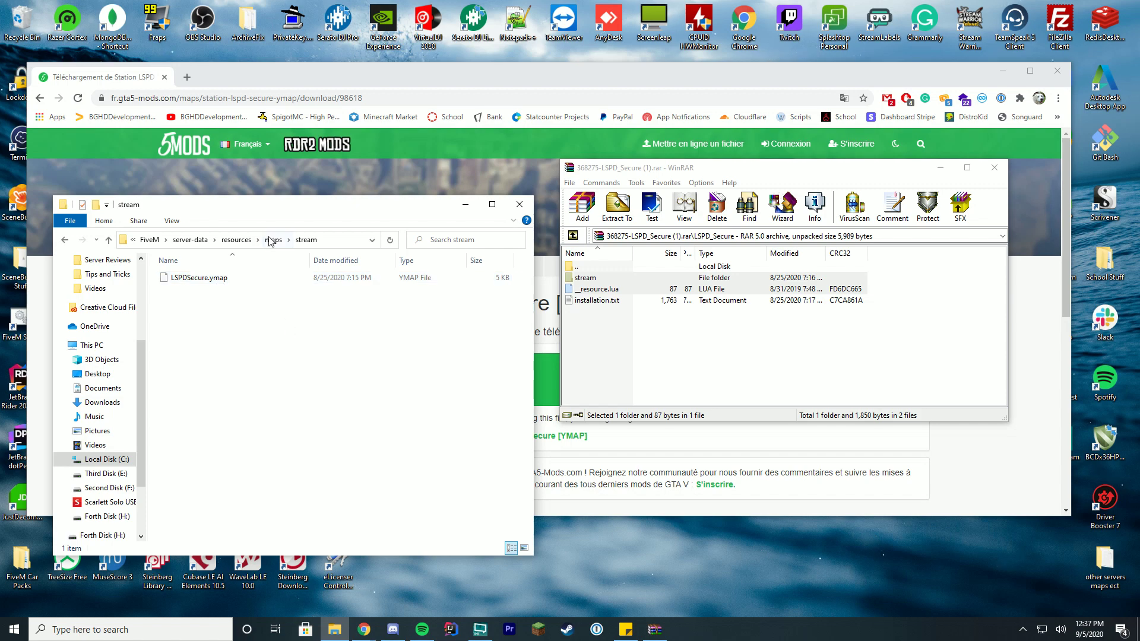
pyautogui.click(235, 241)
pyautogui.scroll(-3, 265, 421)
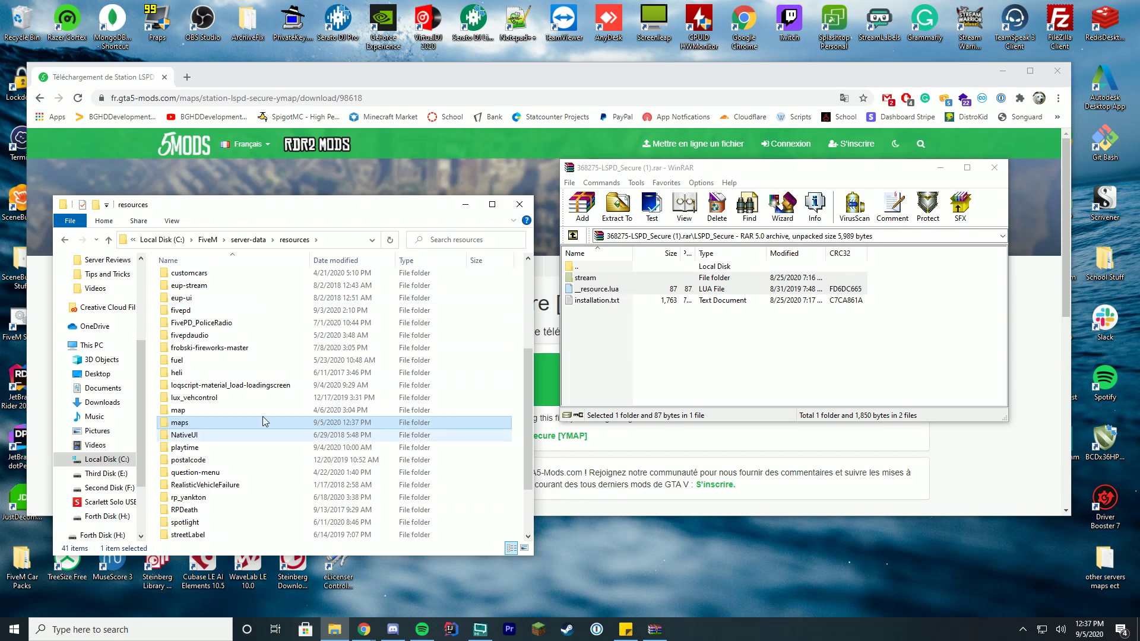
pyautogui.doubleClick(199, 423)
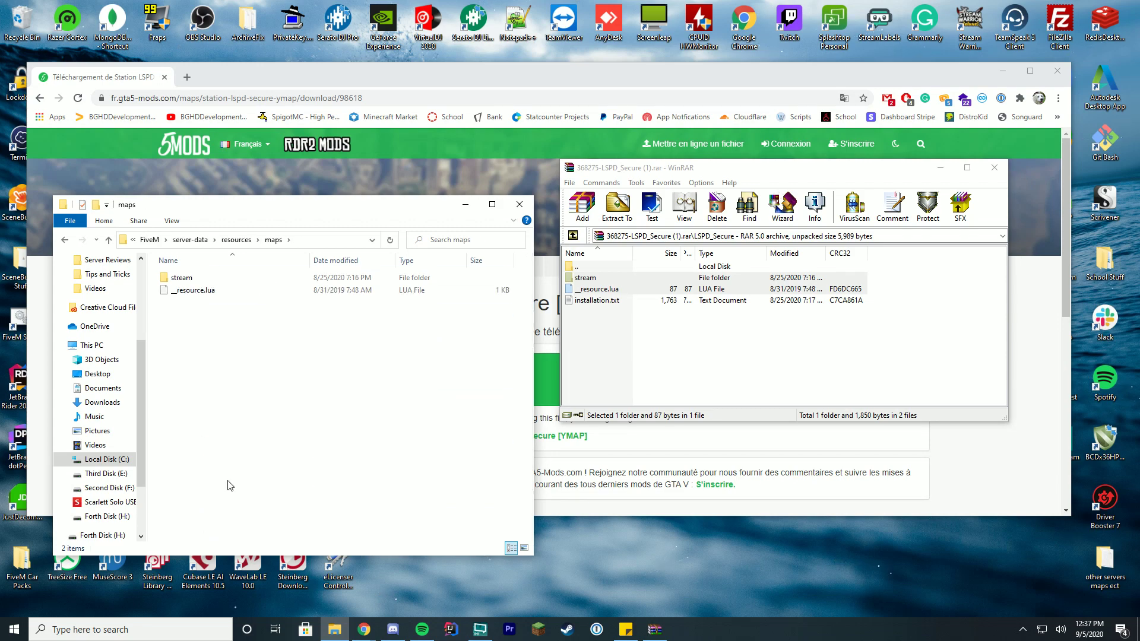
pyautogui.doubleClick(208, 279)
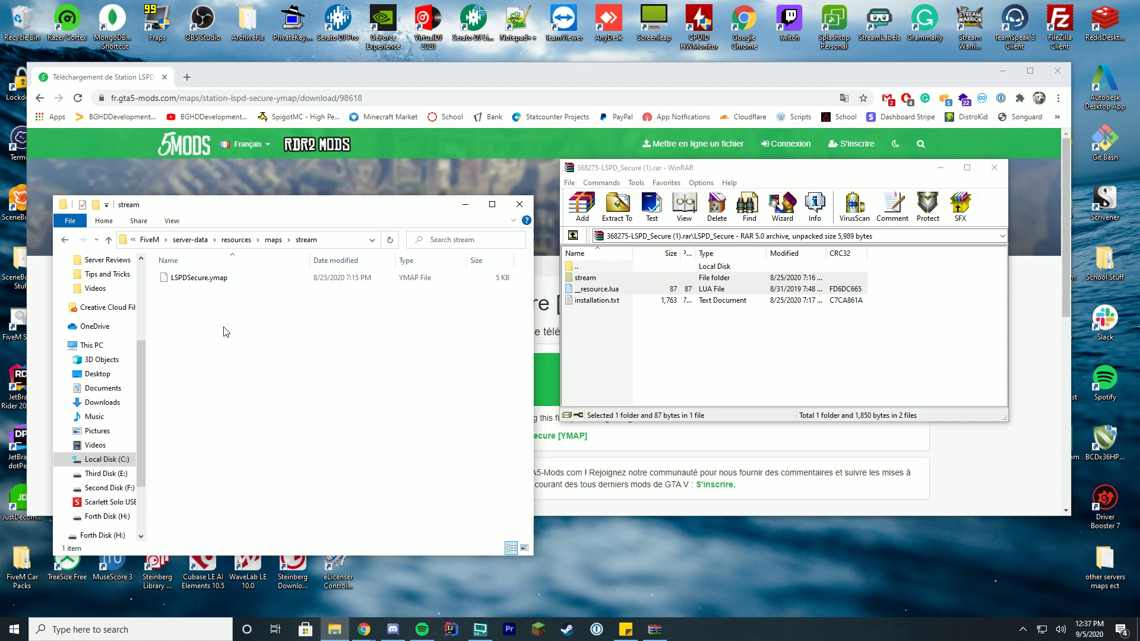
pyautogui.click(994, 167)
pyautogui.moveTo(337, 205); pyautogui.dragTo(556, 187)
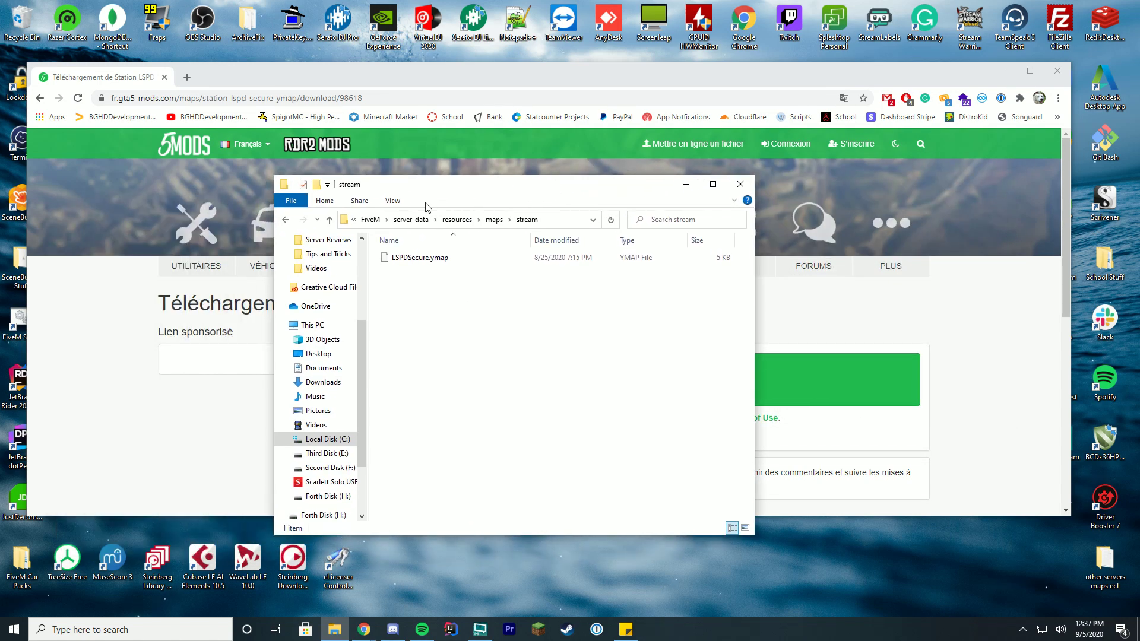
# Step: Open server.cfg from the FiveM server-data directory in Notepad++
pyautogui.click(411, 219)
pyautogui.rightClick(421, 333)
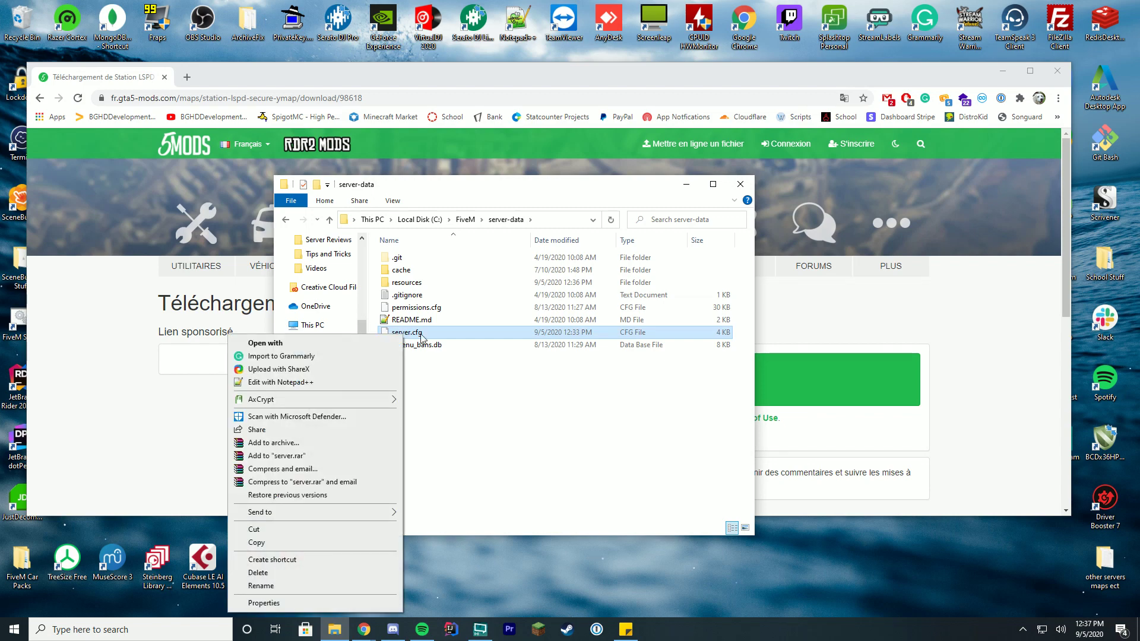
pyautogui.click(356, 381)
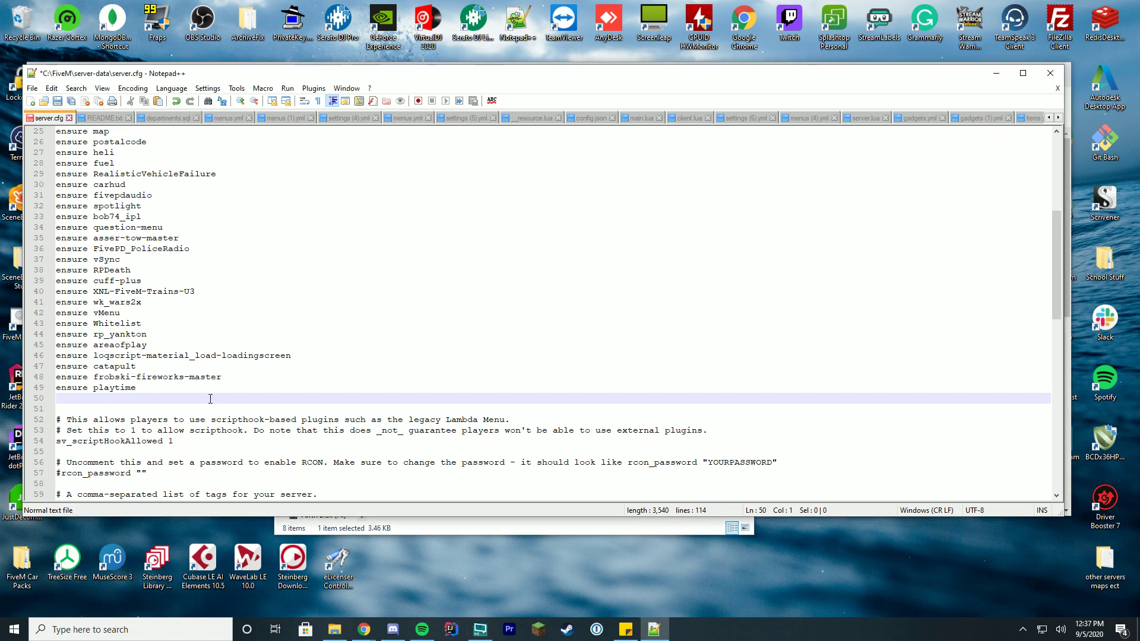
# Step: Add the line "ensure maps" below "ensure playtime" in server.cfg, save the file, and close the editor
pyautogui.write('ensure')
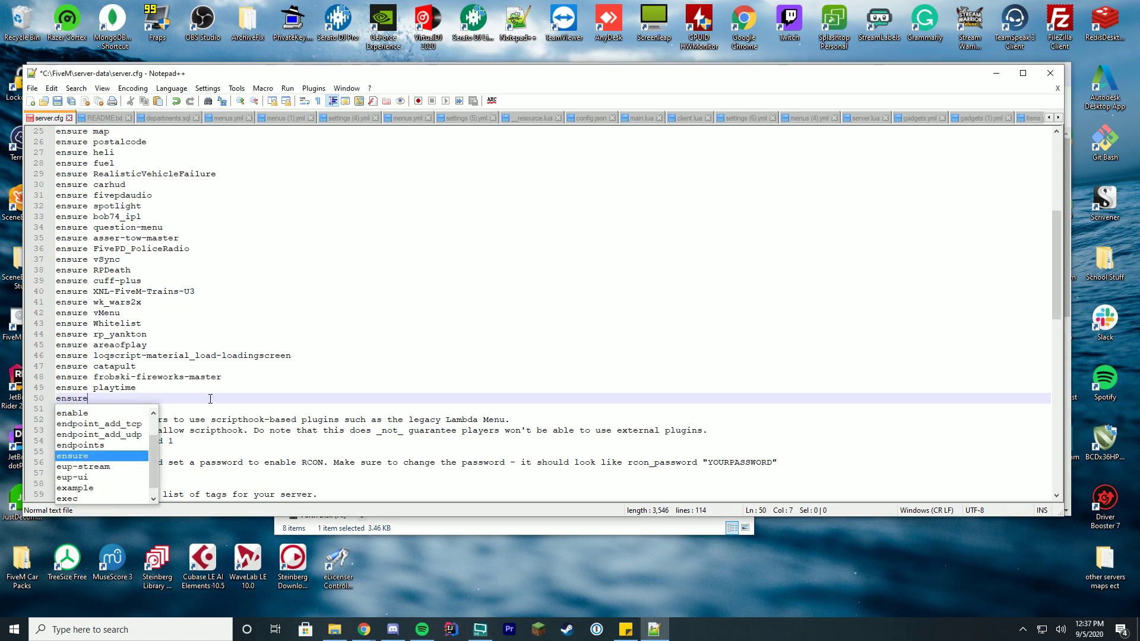
pyautogui.write(' maps')
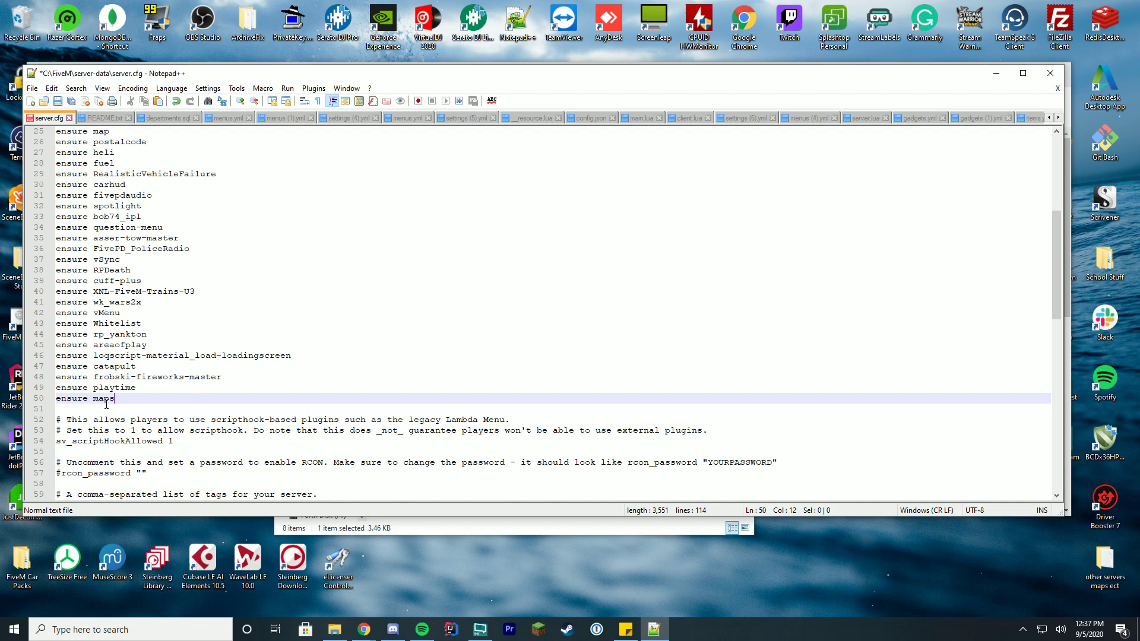
pyautogui.press('Left')
pyautogui.press('Left')
pyautogui.hotkey('ctrl', 's')
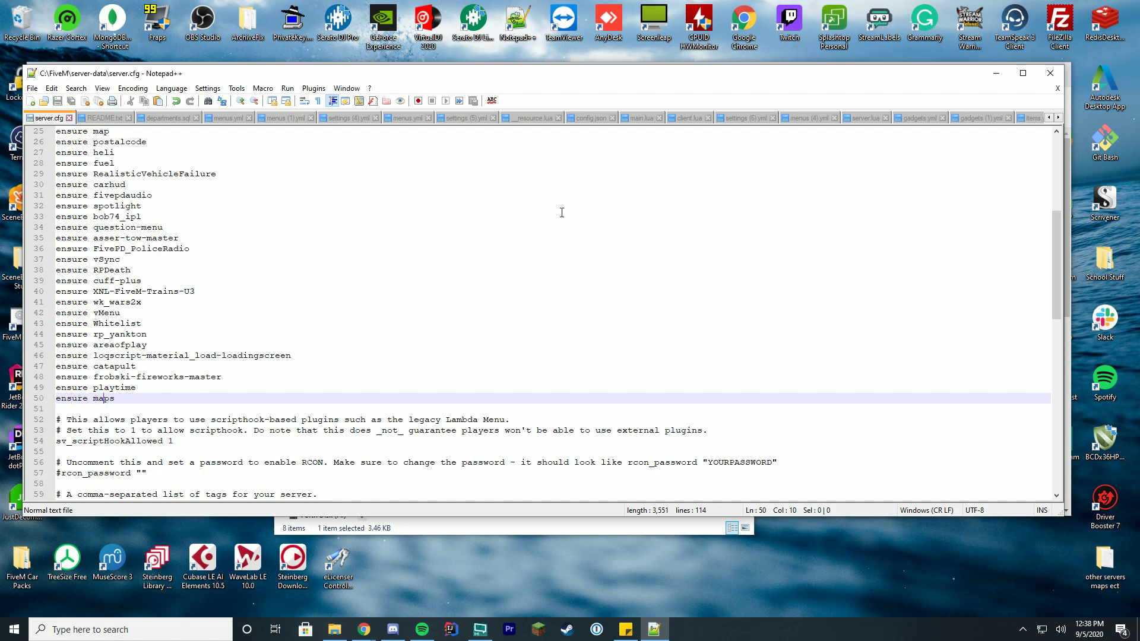
pyautogui.click(1049, 73)
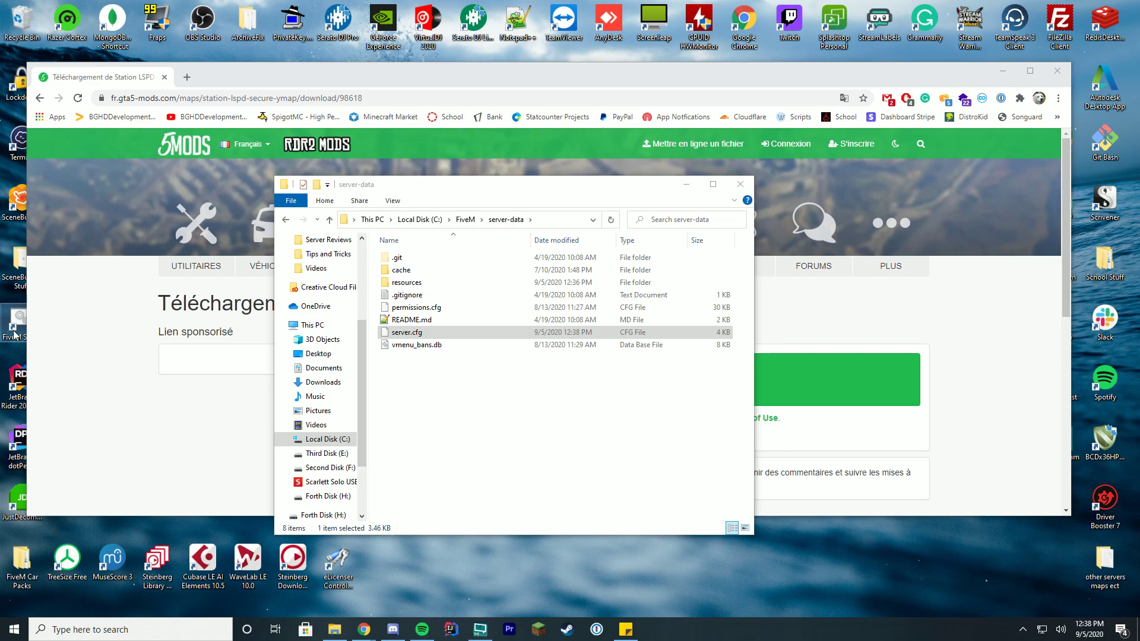
# Step: Start the FiveM server from its desktop shortcut and move its console window over the browser
pyautogui.doubleClick(16, 326)
pyautogui.moveTo(376, 155); pyautogui.dragTo(320, 178)
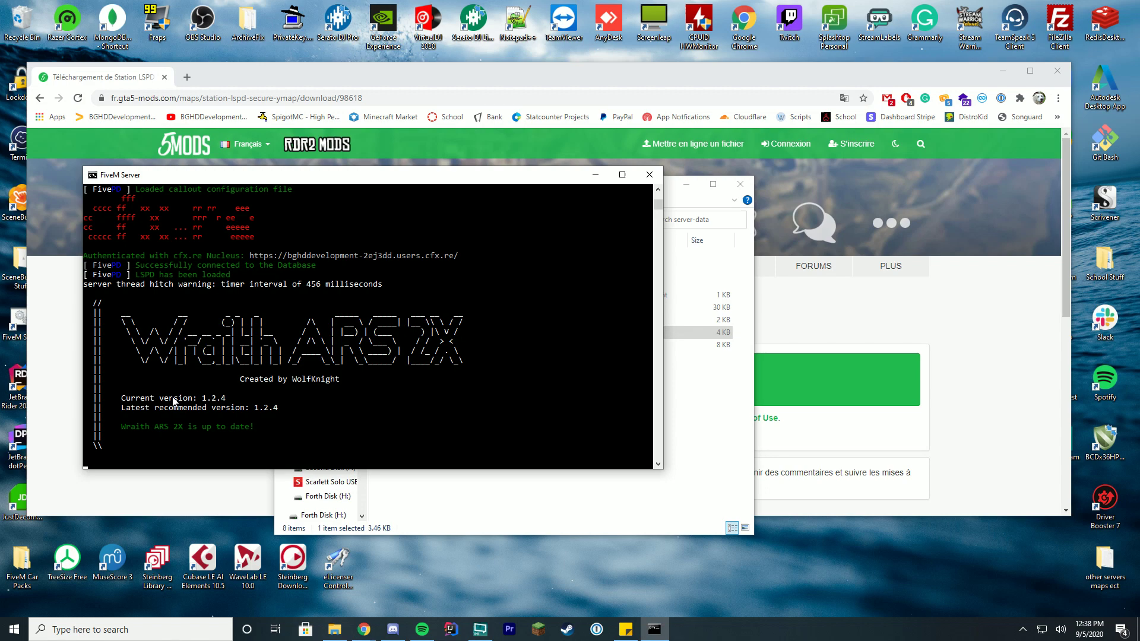
# Step: Return to the Station LSPD Secure page in the browser and examine the preview images of the map
pyautogui.click(40, 98)
pyautogui.scroll(-1, 689, 224)
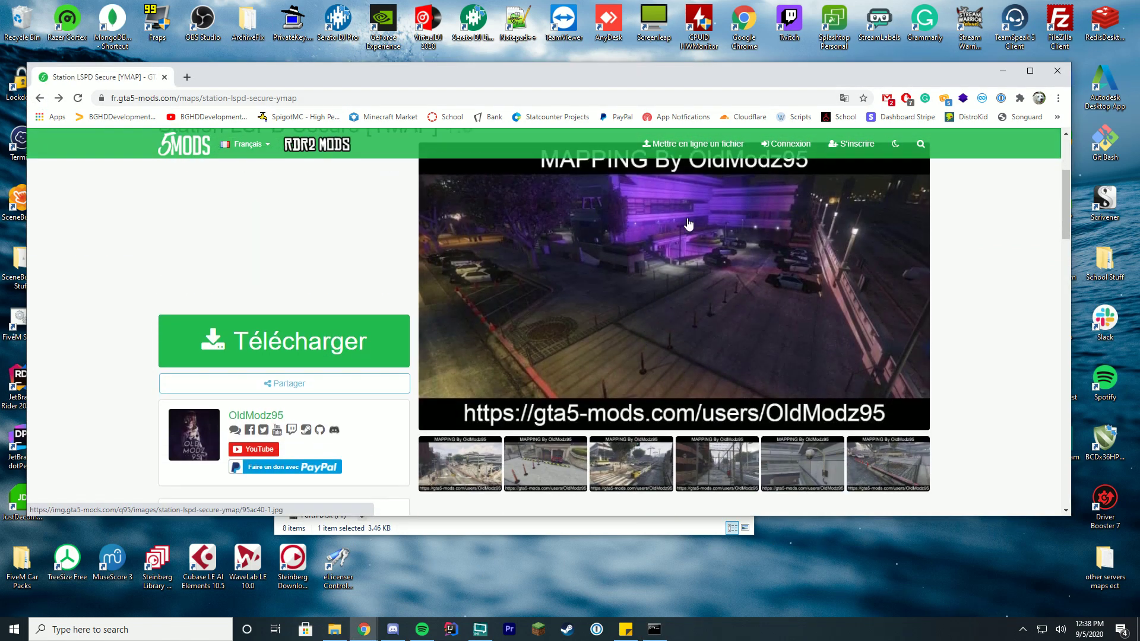
pyautogui.click(43, 99)
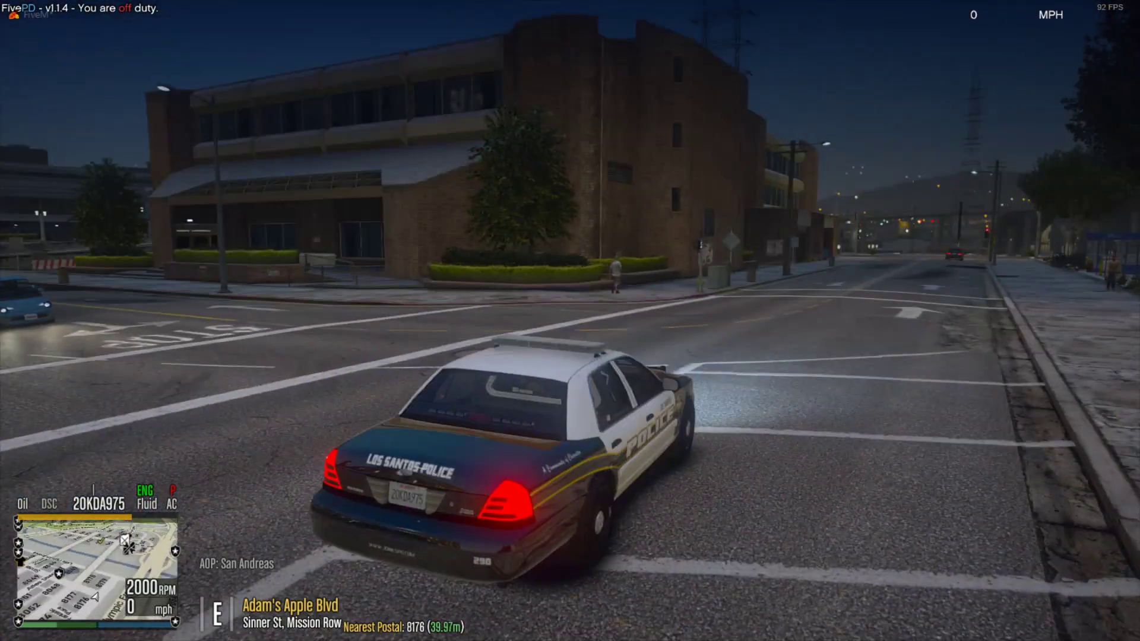
pyautogui.press('w')
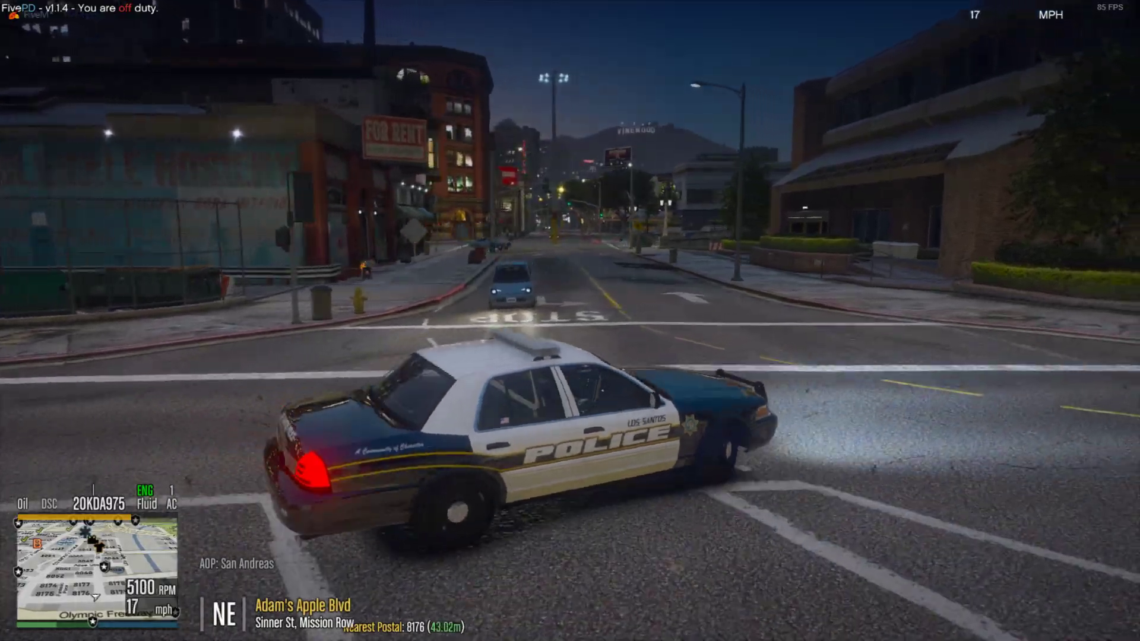
pyautogui.press('a')
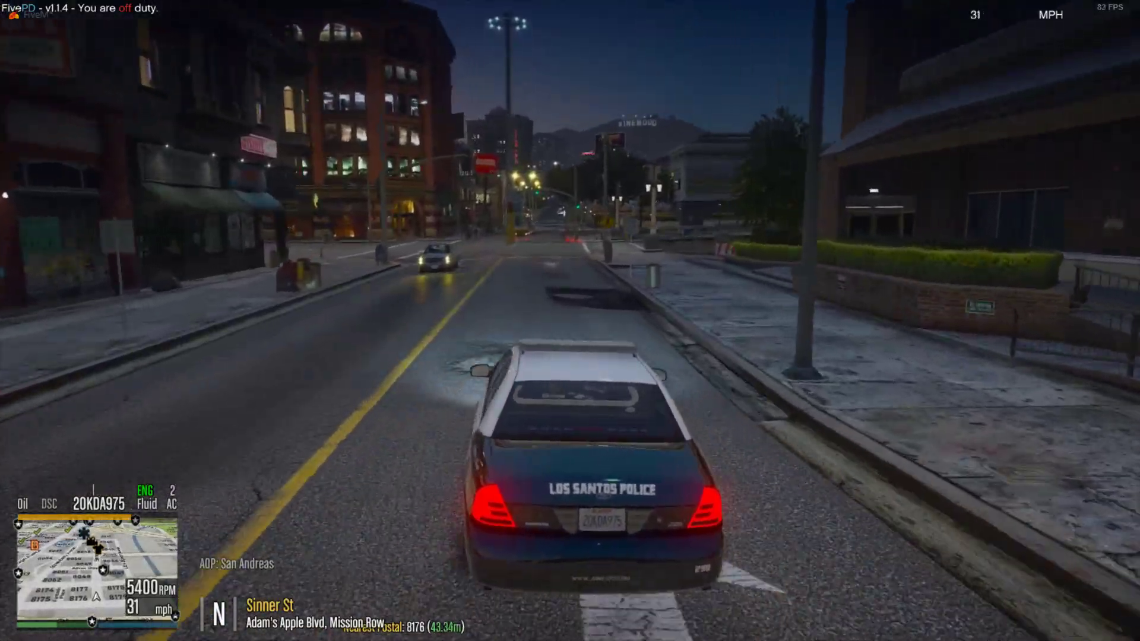
pyautogui.press('a')
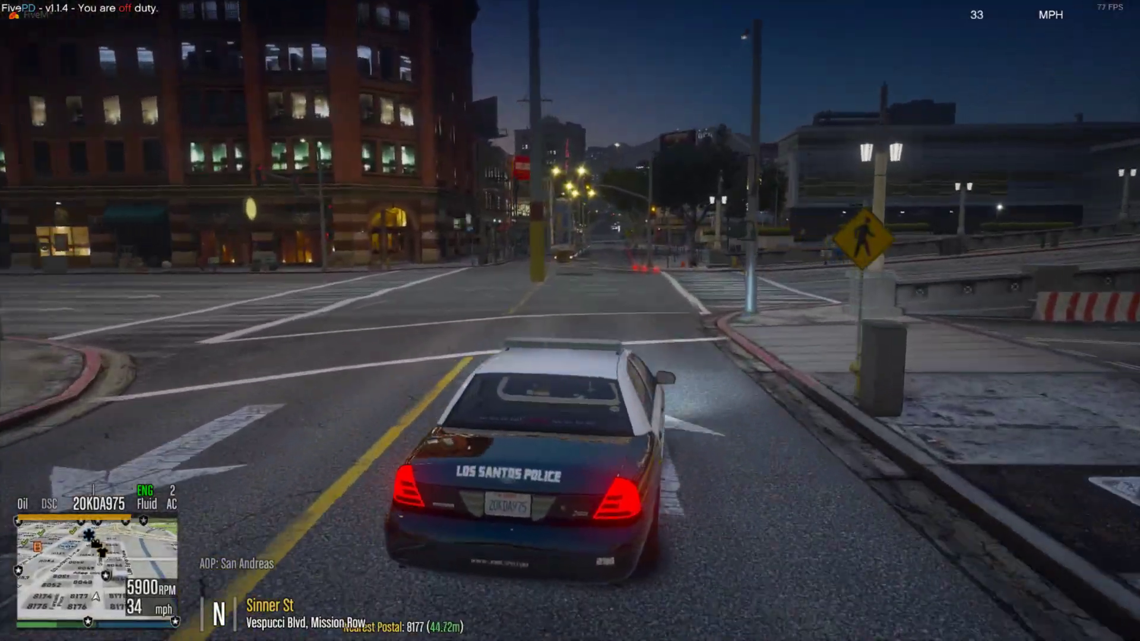
pyautogui.press('d')
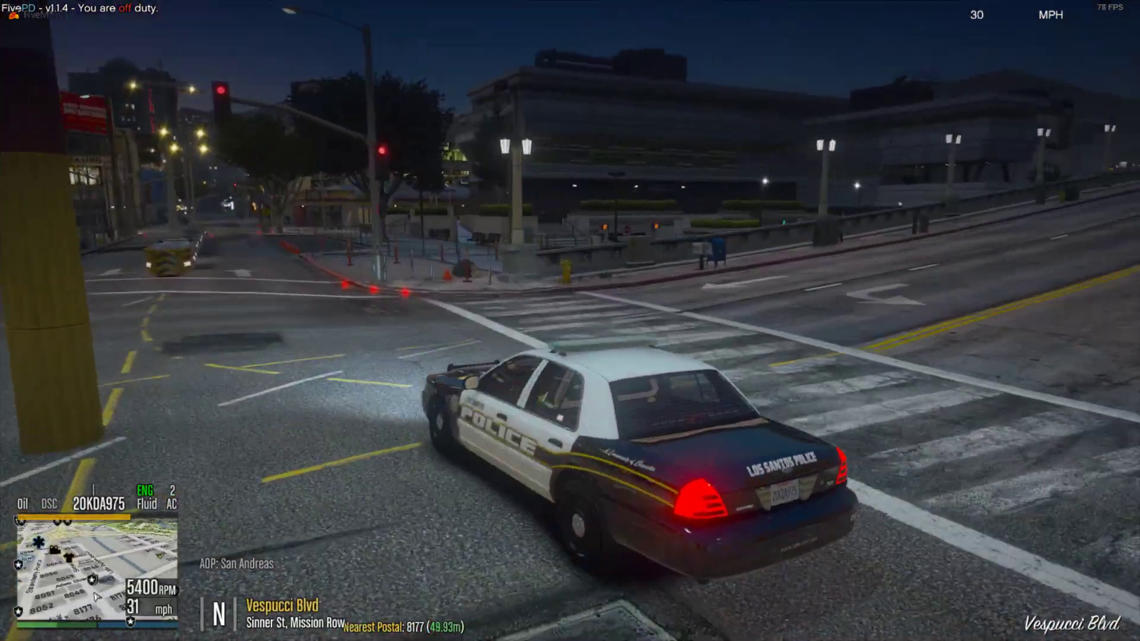
pyautogui.press('a')
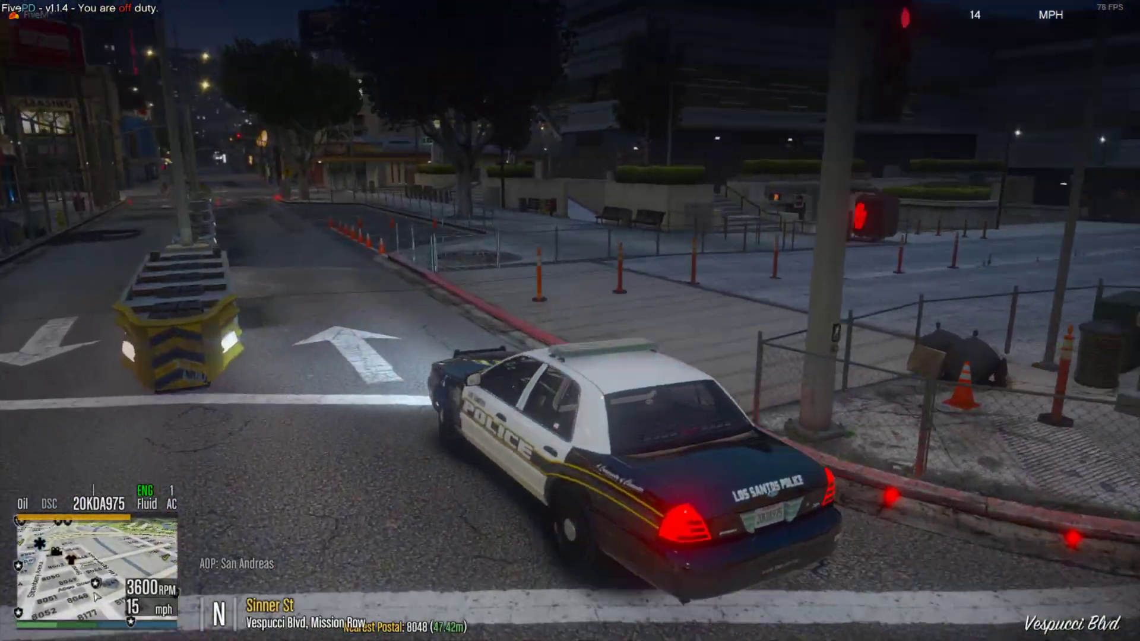
pyautogui.press('w')
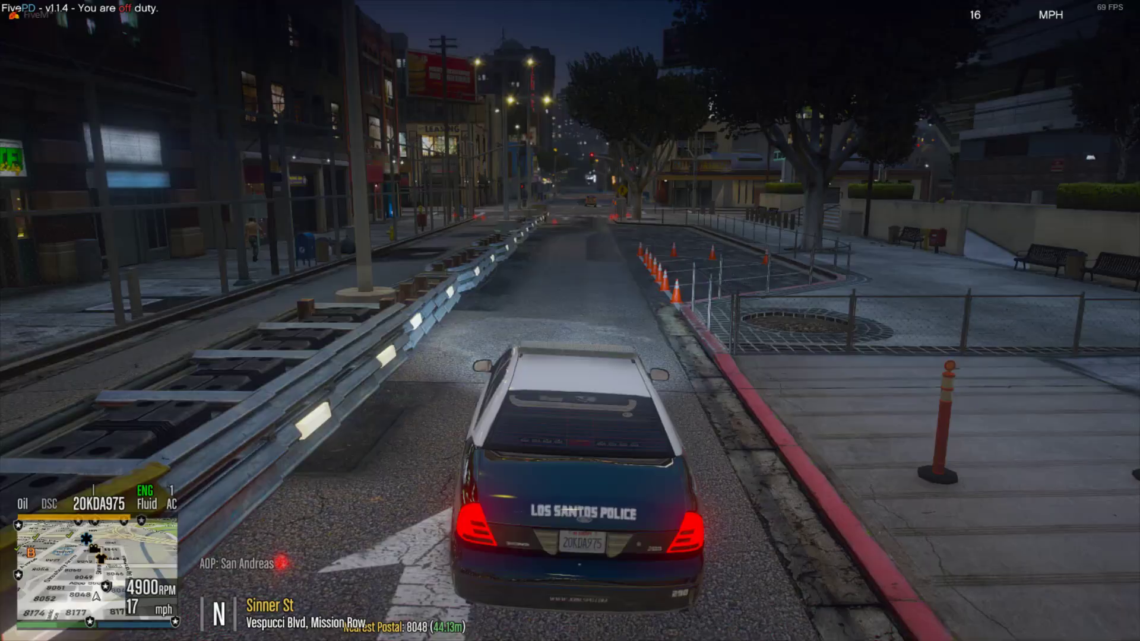
pyautogui.press('w')
pyautogui.press('d')
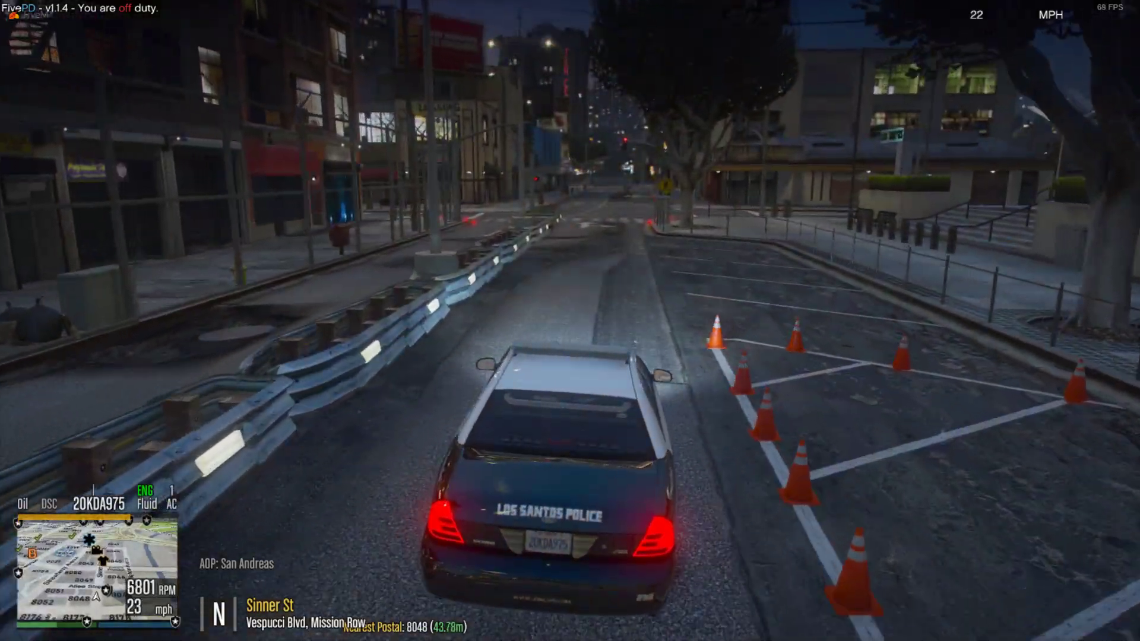
pyautogui.press('w')
pyautogui.press('d')
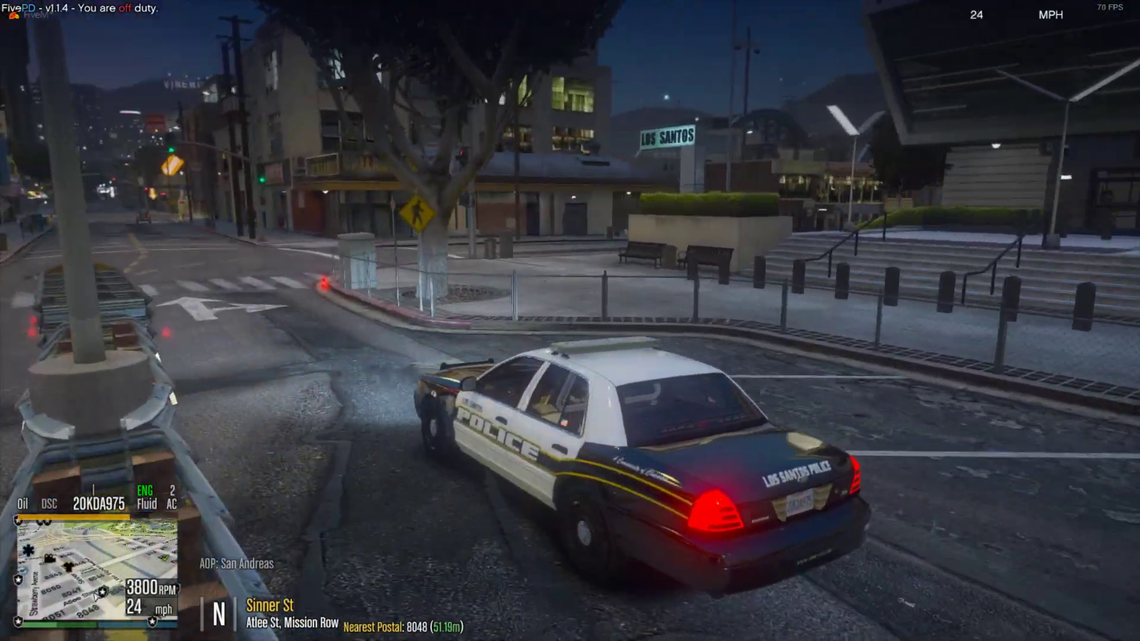
pyautogui.press('s')
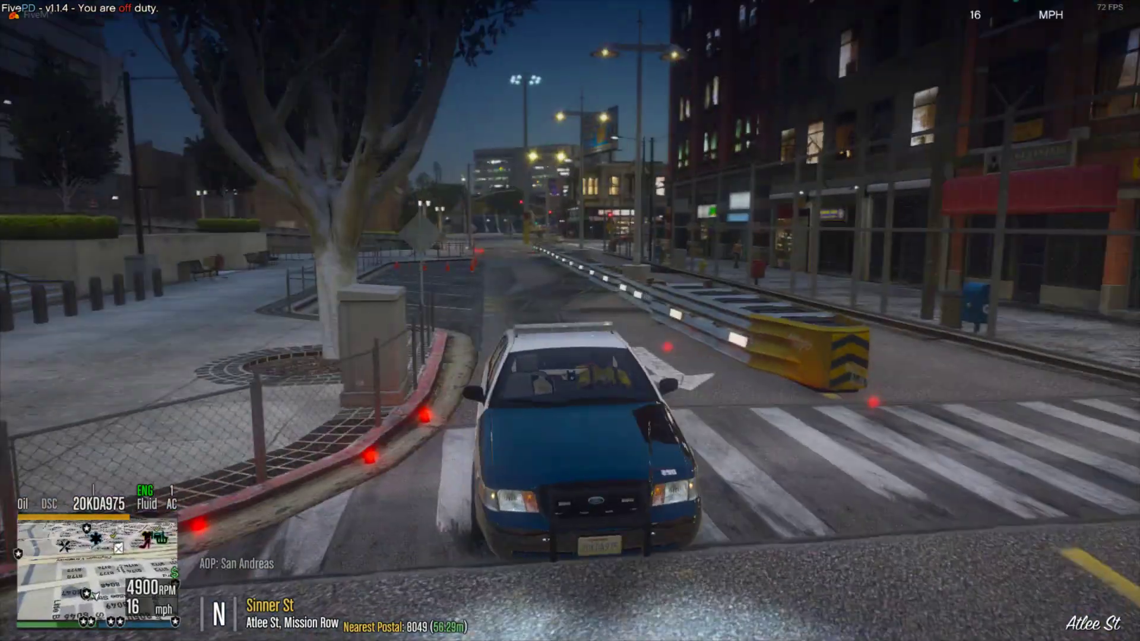
pyautogui.press('a')
pyautogui.press('s')
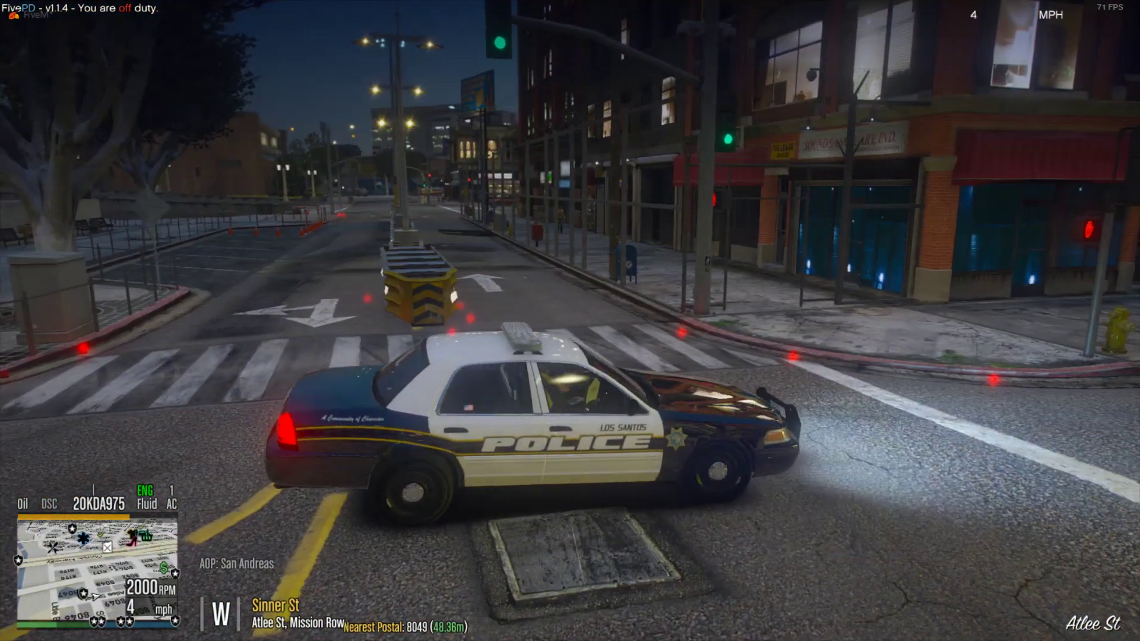
pyautogui.press('s')
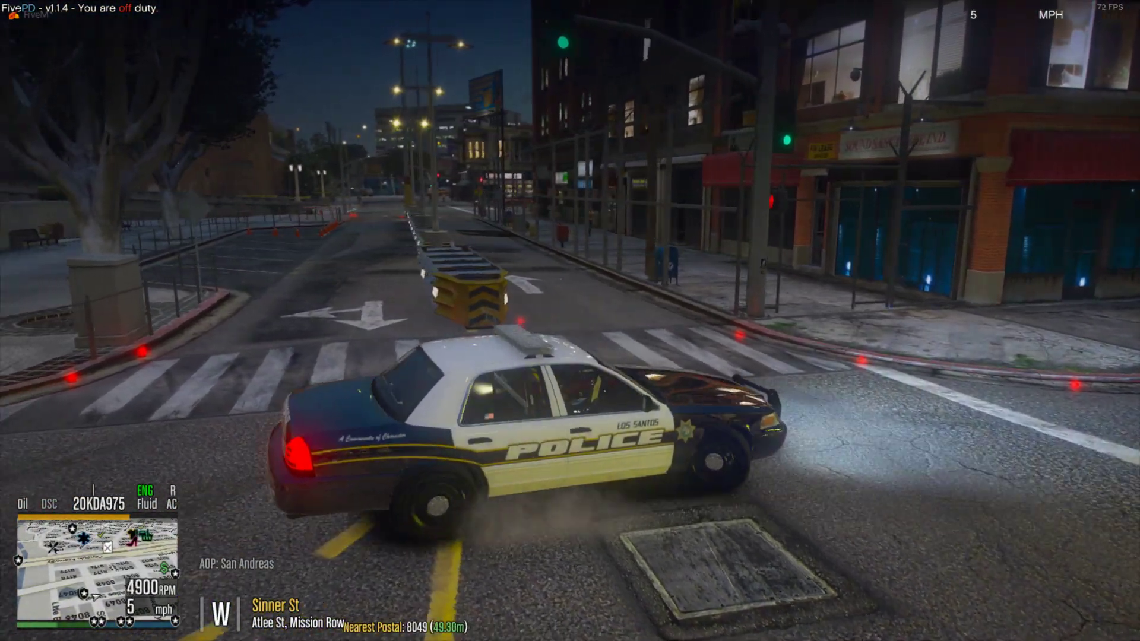
pyautogui.press('w')
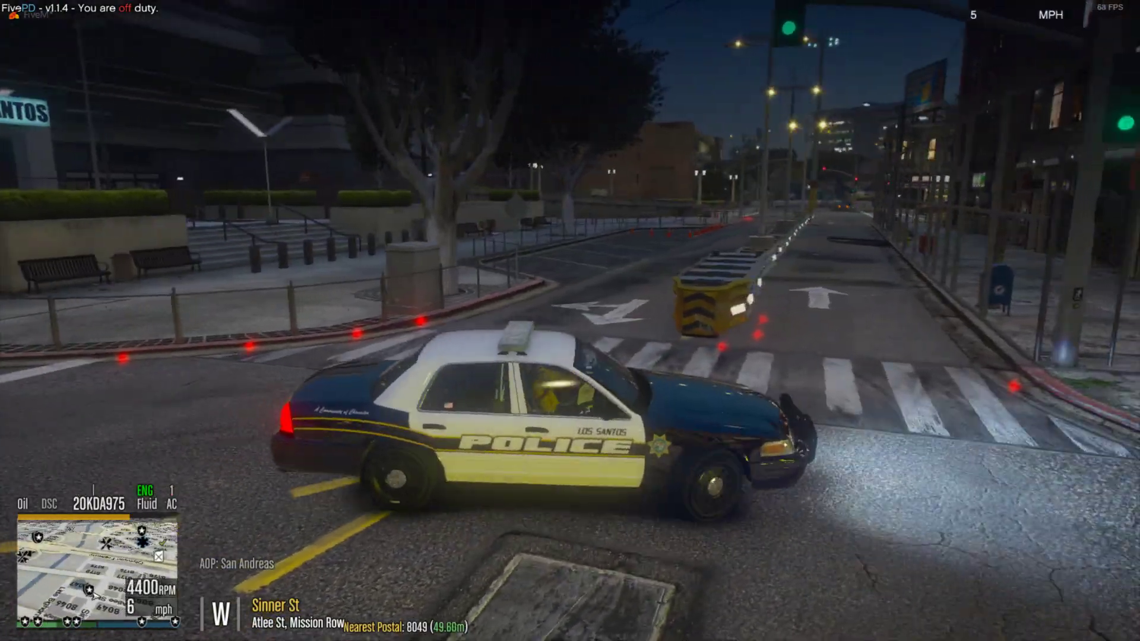
pyautogui.press('a')
pyautogui.press('w')
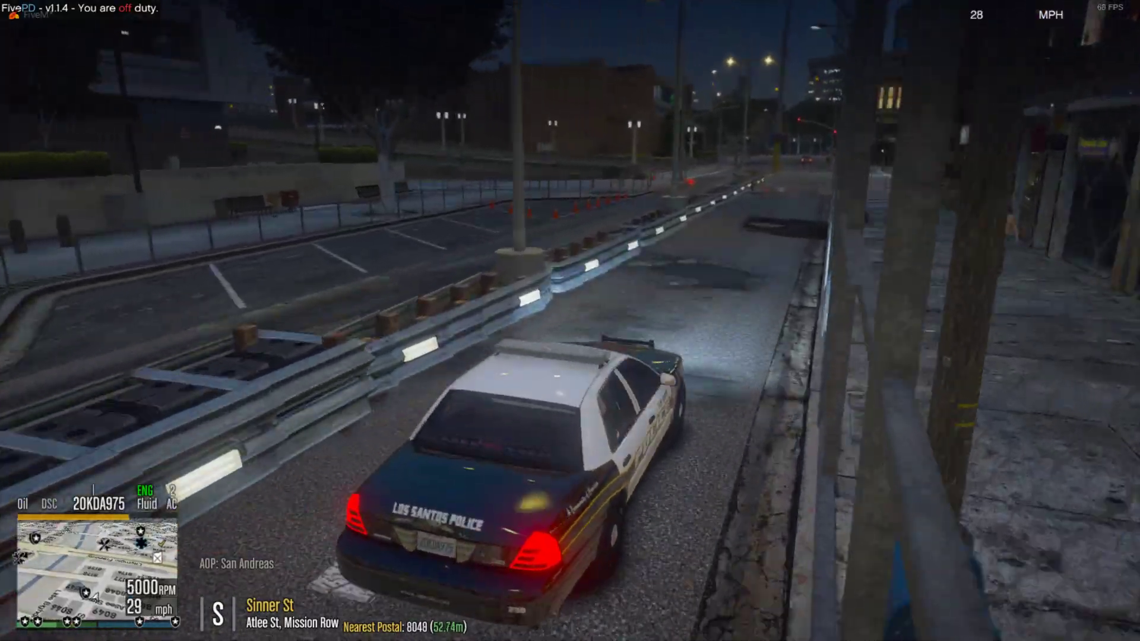
pyautogui.press('w')
pyautogui.press('s')
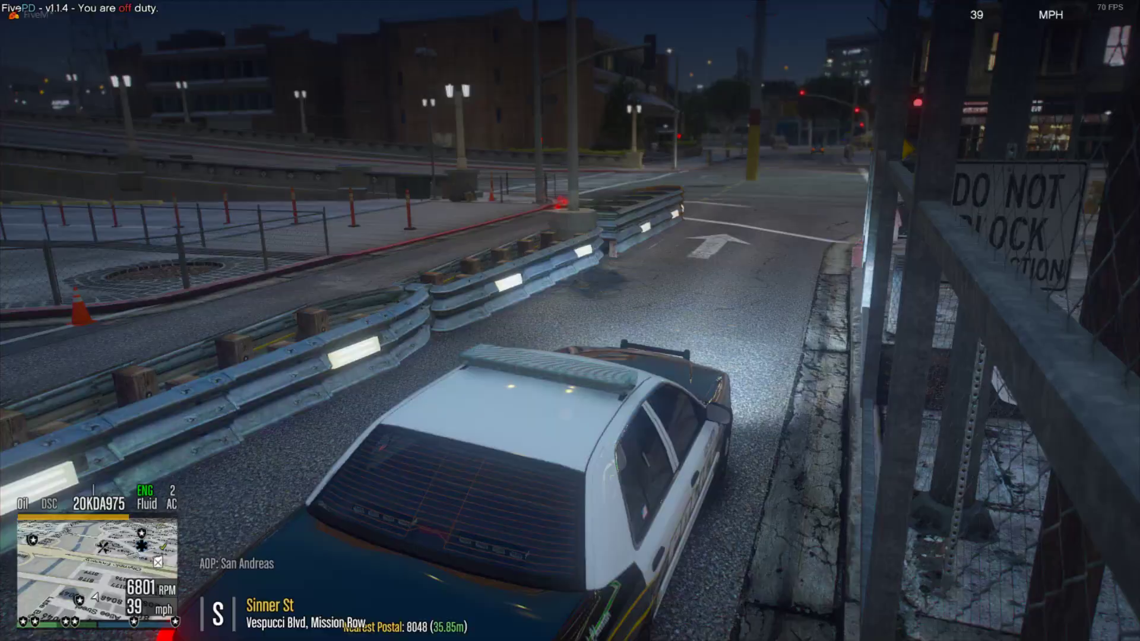
pyautogui.press('a')
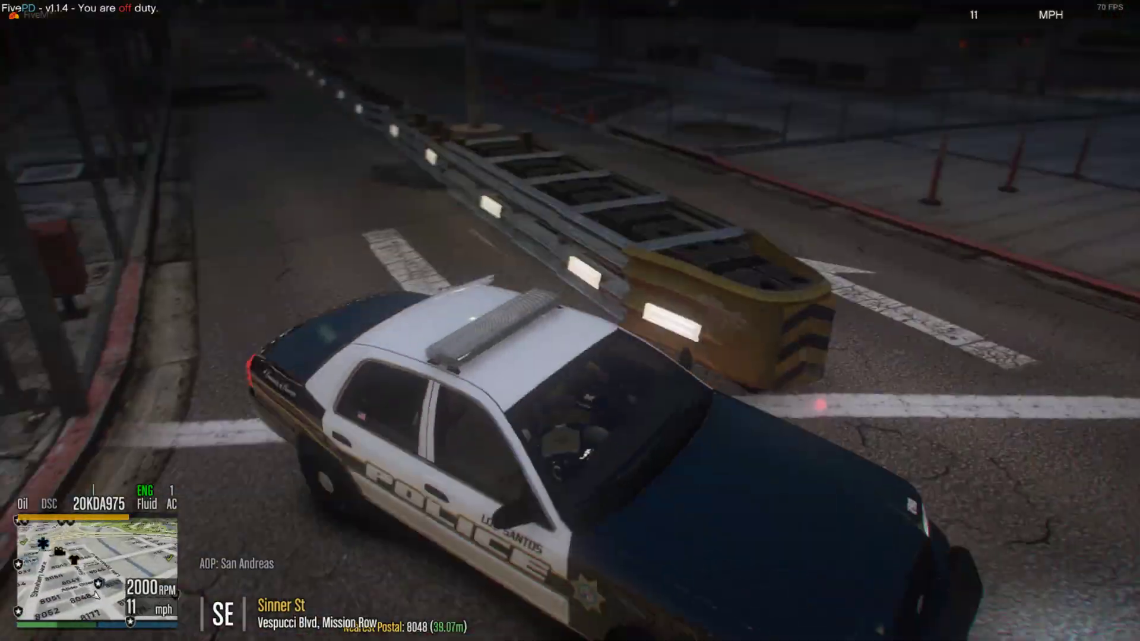
pyautogui.press('a')
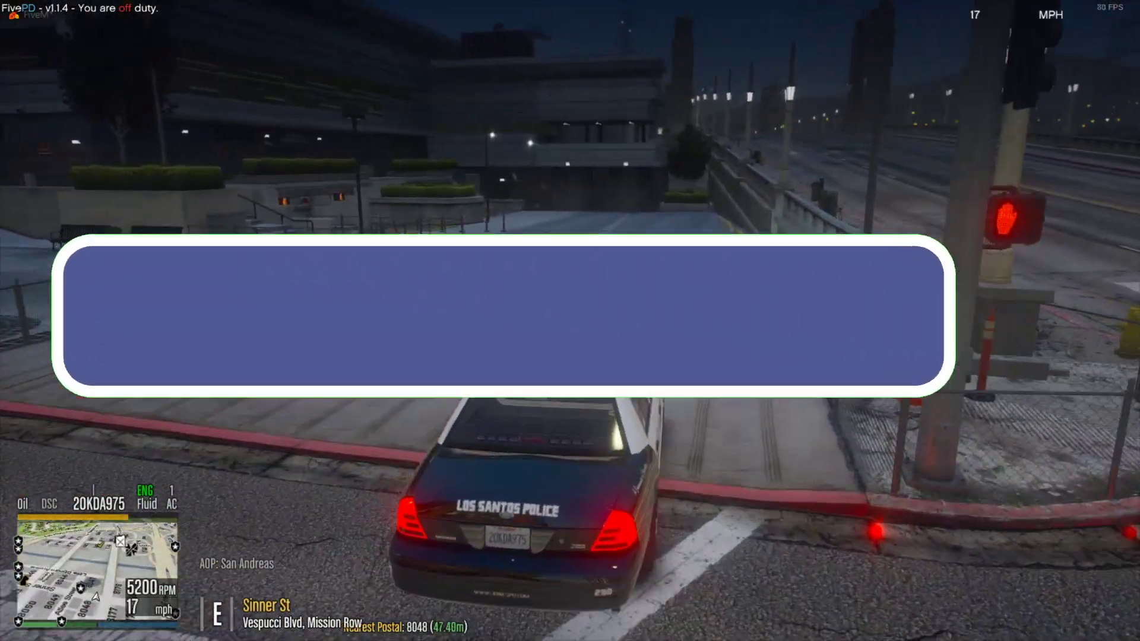
pyautogui.press('a')
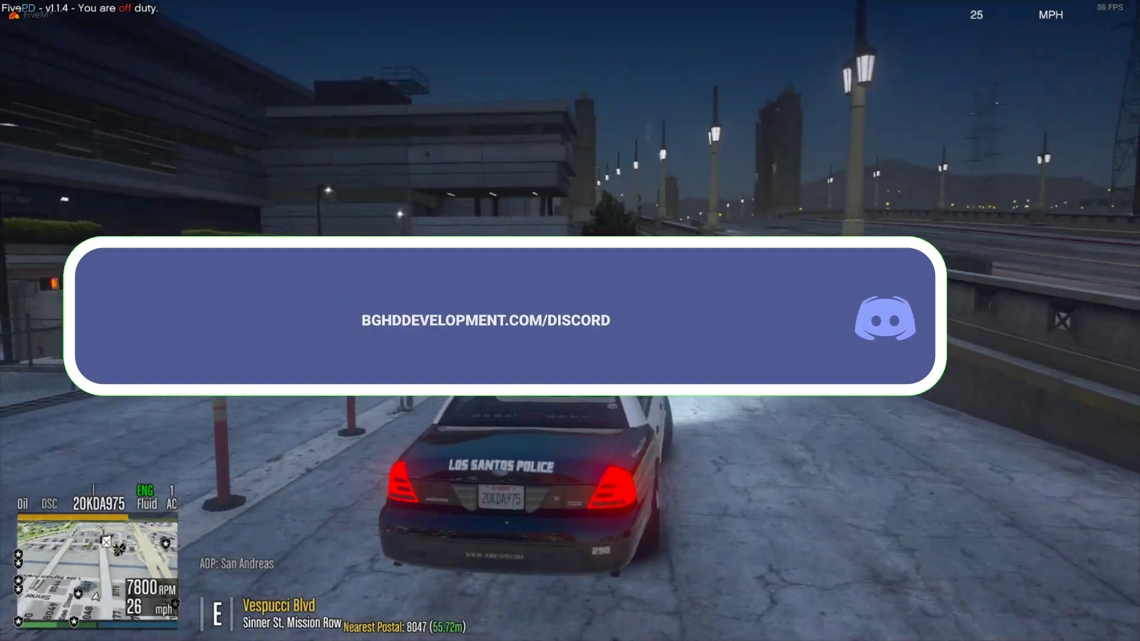
pyautogui.press('a')
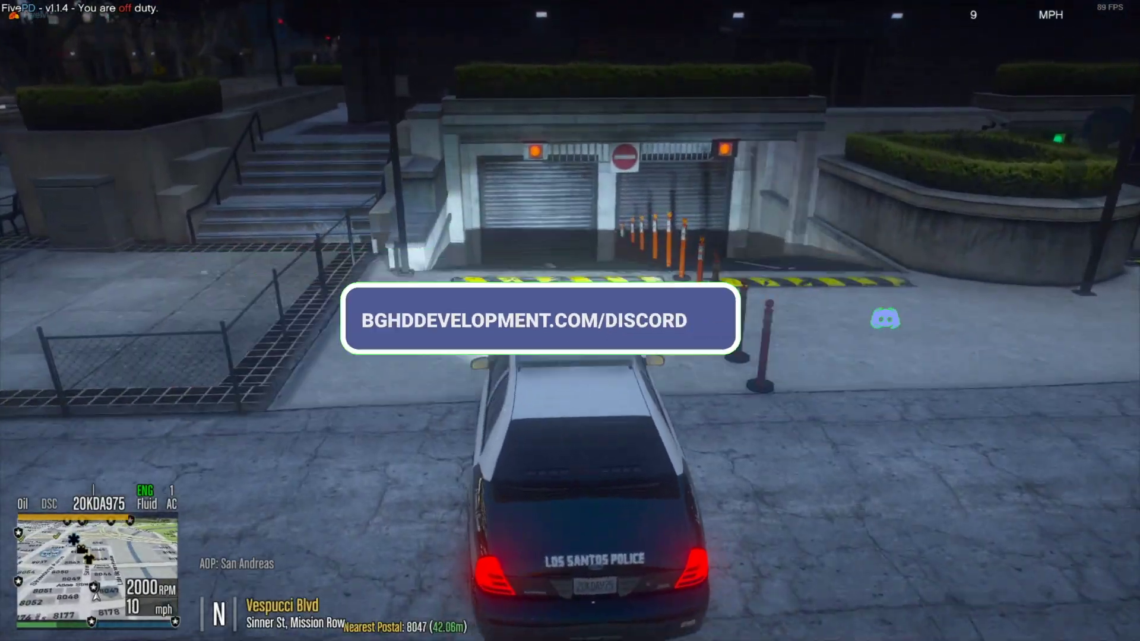
pyautogui.press('s')
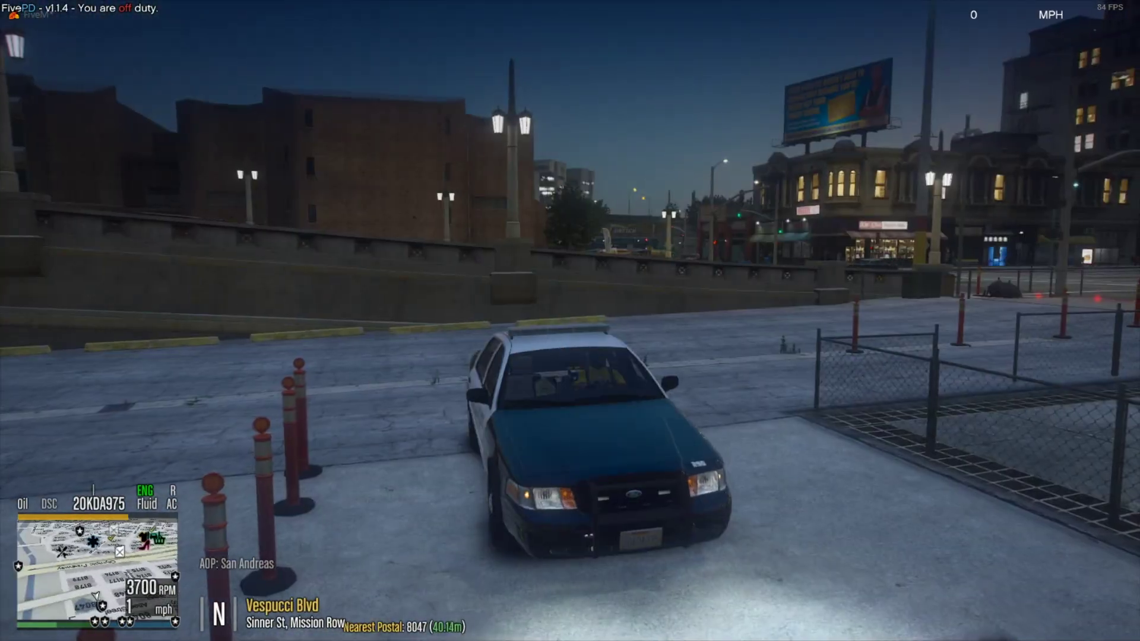
pyautogui.press('a')
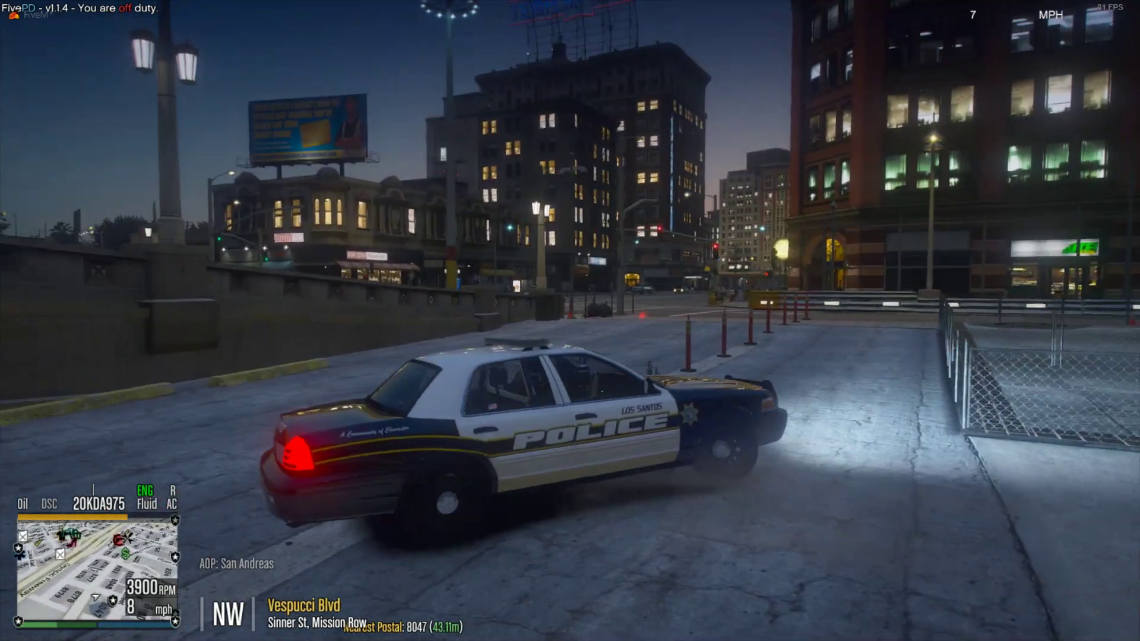
pyautogui.press('w')
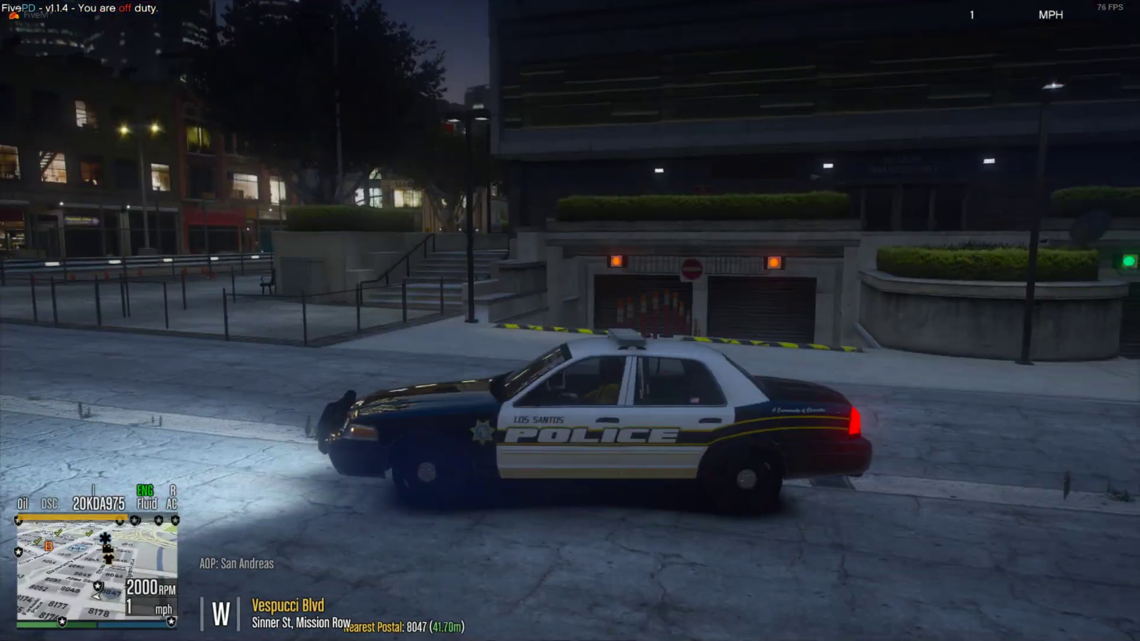